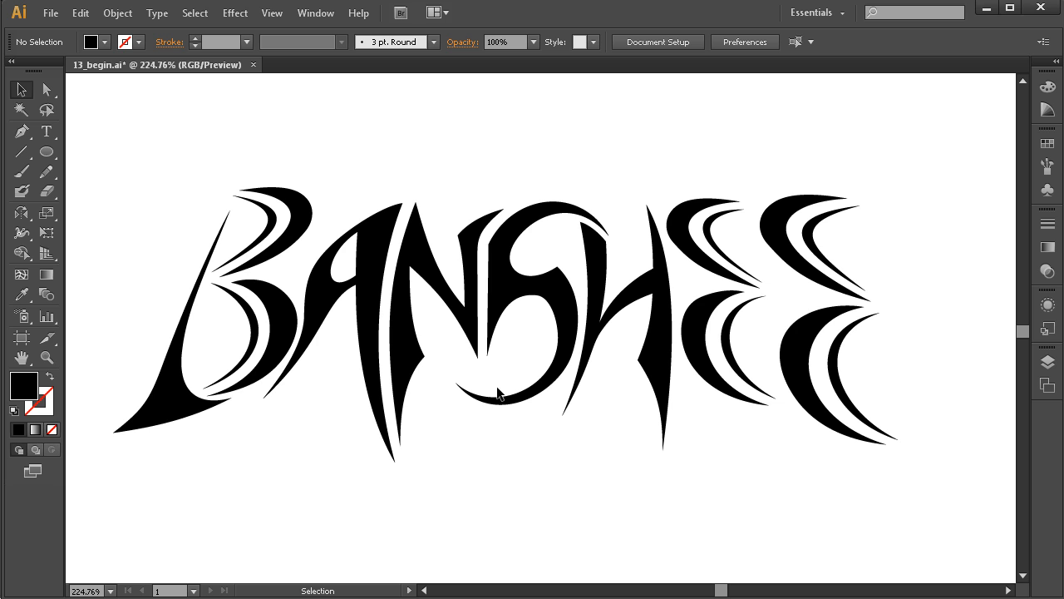
Fill all the BANSHEE letter shapes with dark green, RGB 0, 102, 13.
left_click_drag(188, 148, 829, 474)
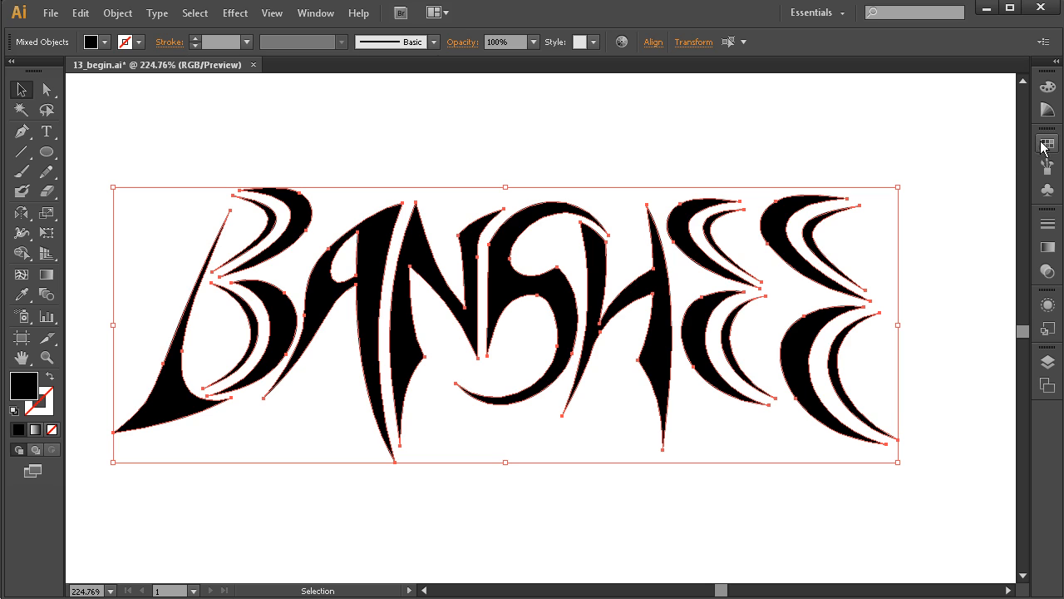
left_click(1047, 86)
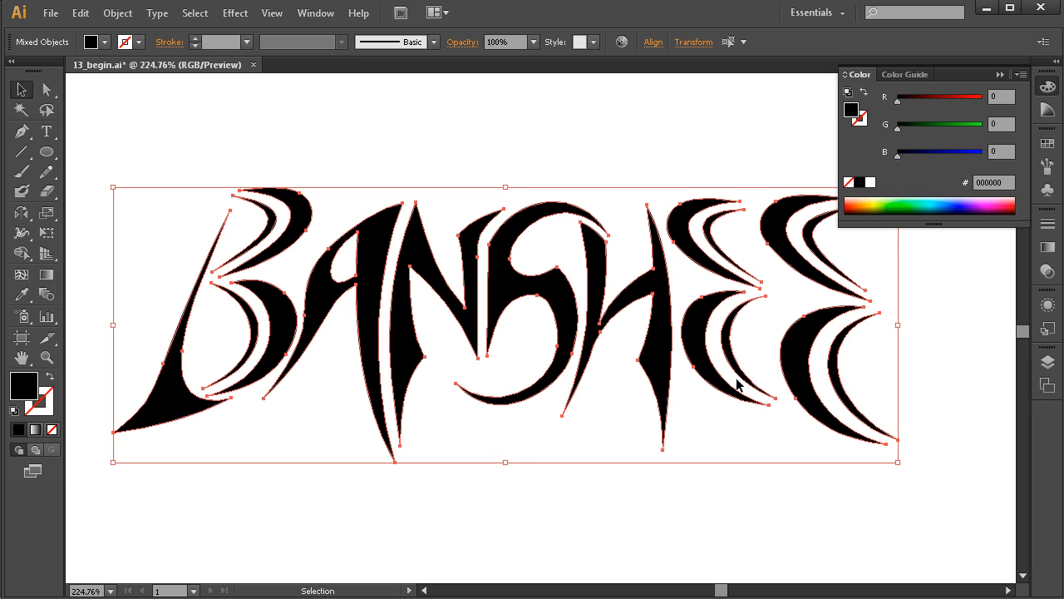
left_click(899, 130)
left_click(897, 131)
left_click_drag(898, 131, 933, 137)
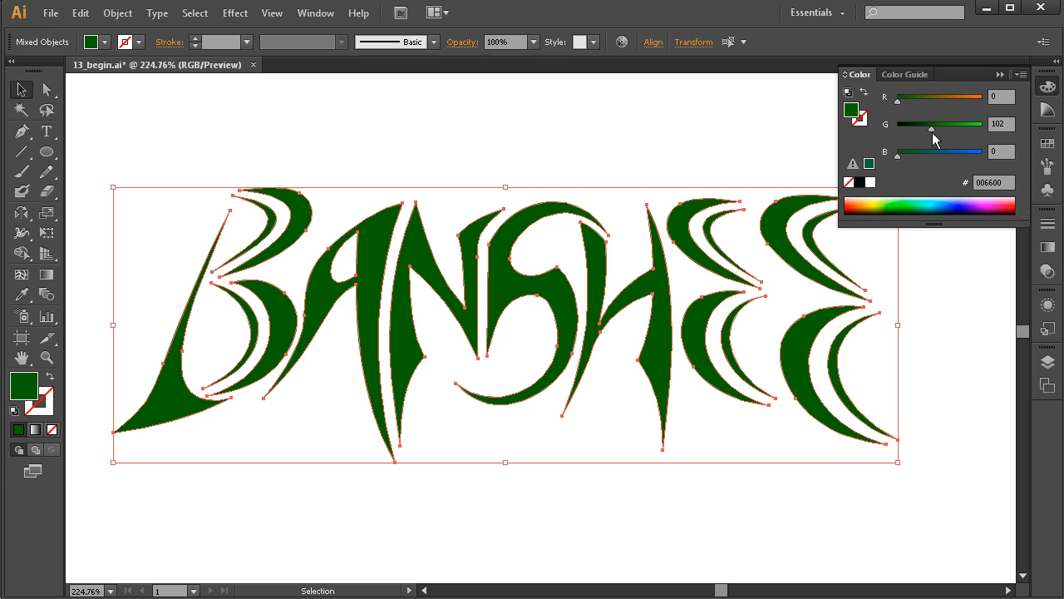
left_click_drag(898, 158, 902, 155)
left_click(754, 396)
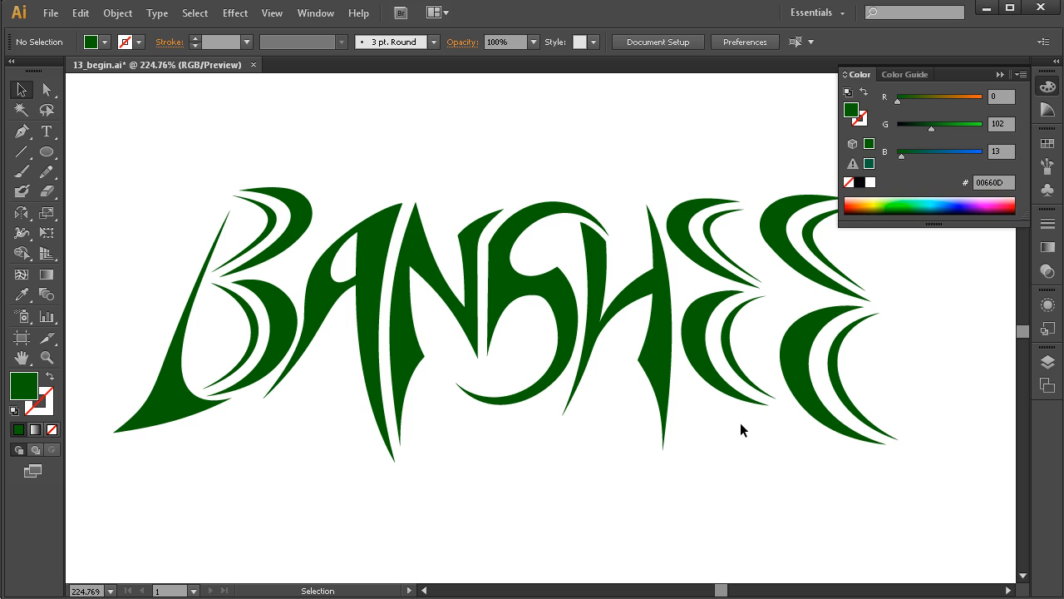
Draw a black rectangle that covers the whole lettering with a wide margin on all sides.
left_click_drag(482, 351, 554, 385)
left_click(555, 386, "ctrl+alt")
left_click(549, 385, "ctrl+alt")
left_click_drag(561, 315, 530, 391)
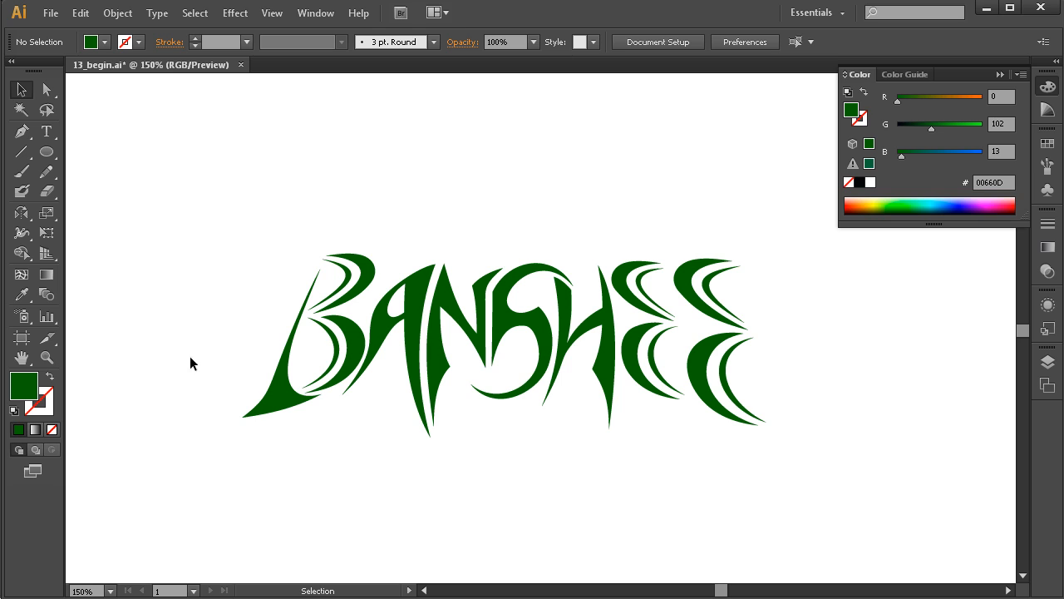
left_click_drag(49, 156, 133, 152)
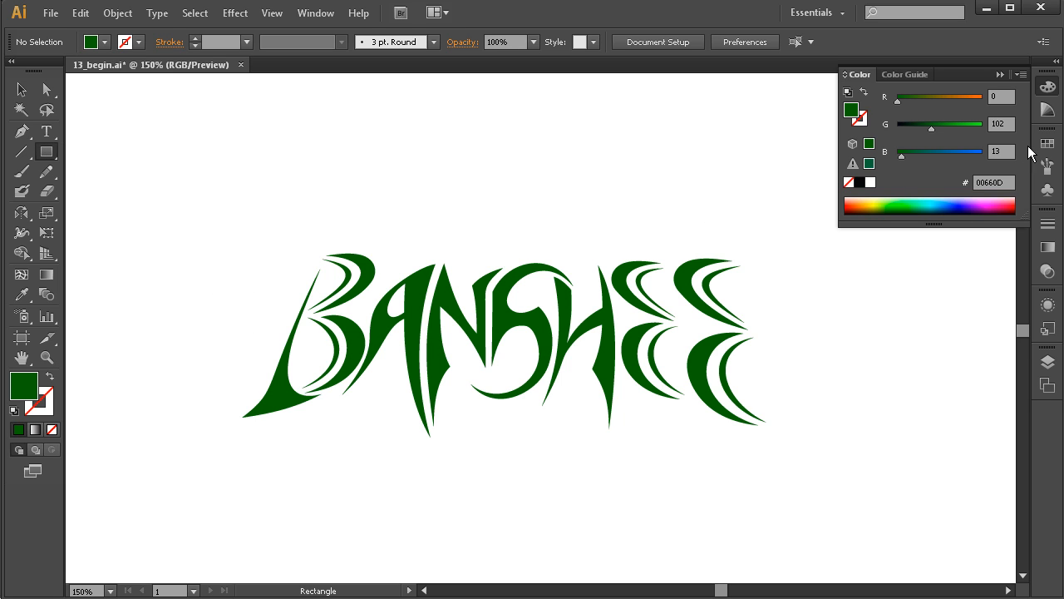
left_click(860, 183)
left_click_drag(201, 176, 822, 526)
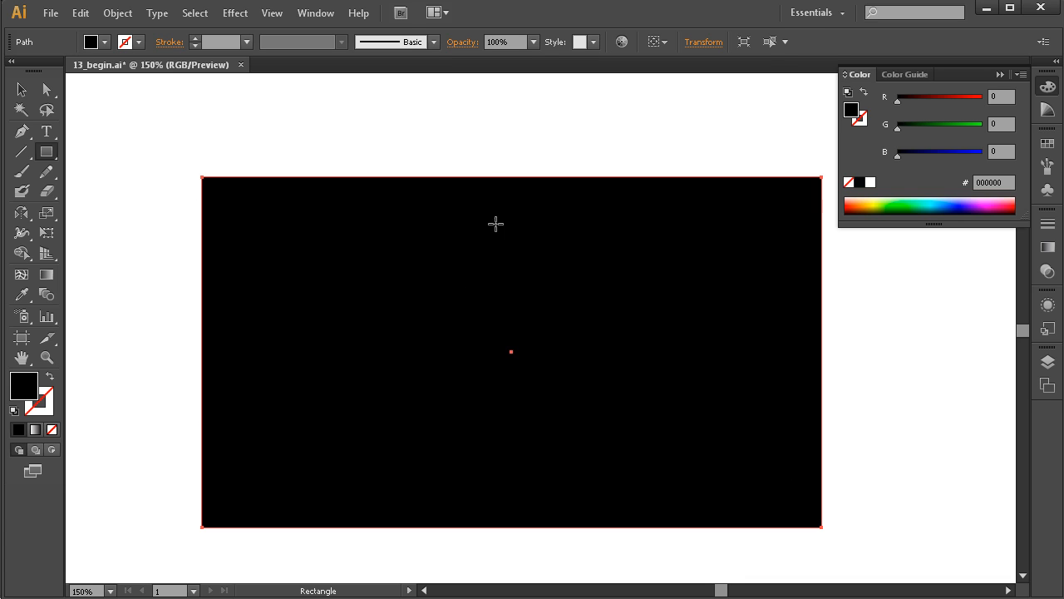
Send the black rectangle to the back, behind the green lettering.
left_click(22, 89)
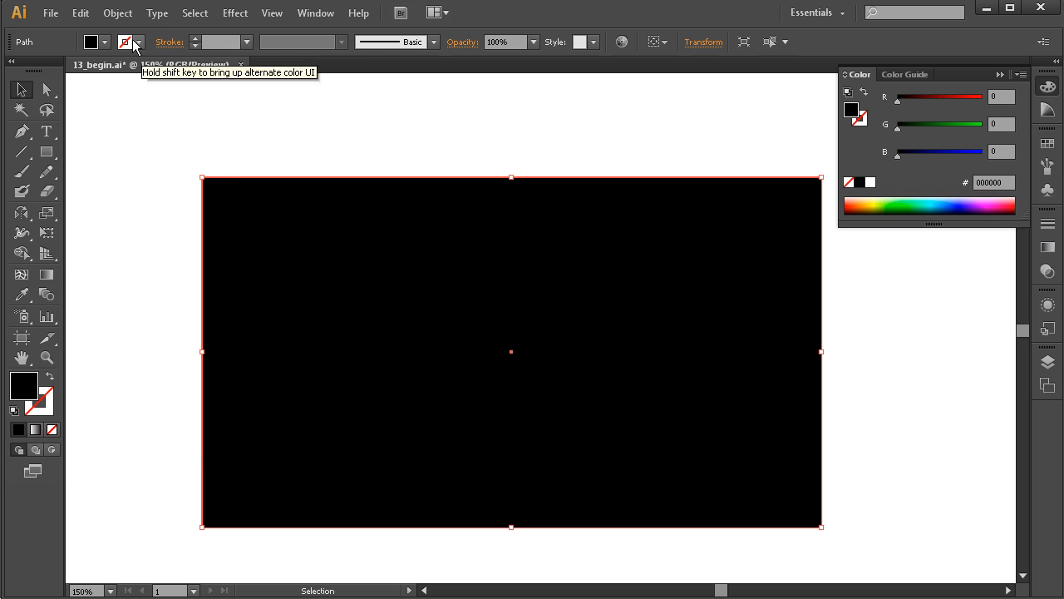
left_click(117, 12)
mouse_move(142, 44)
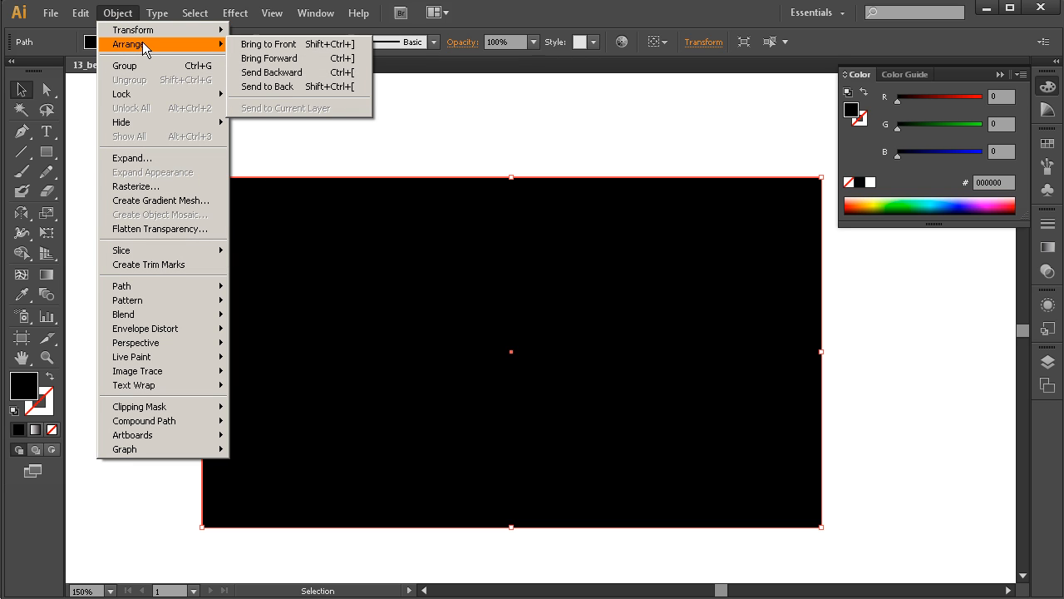
left_click(293, 86)
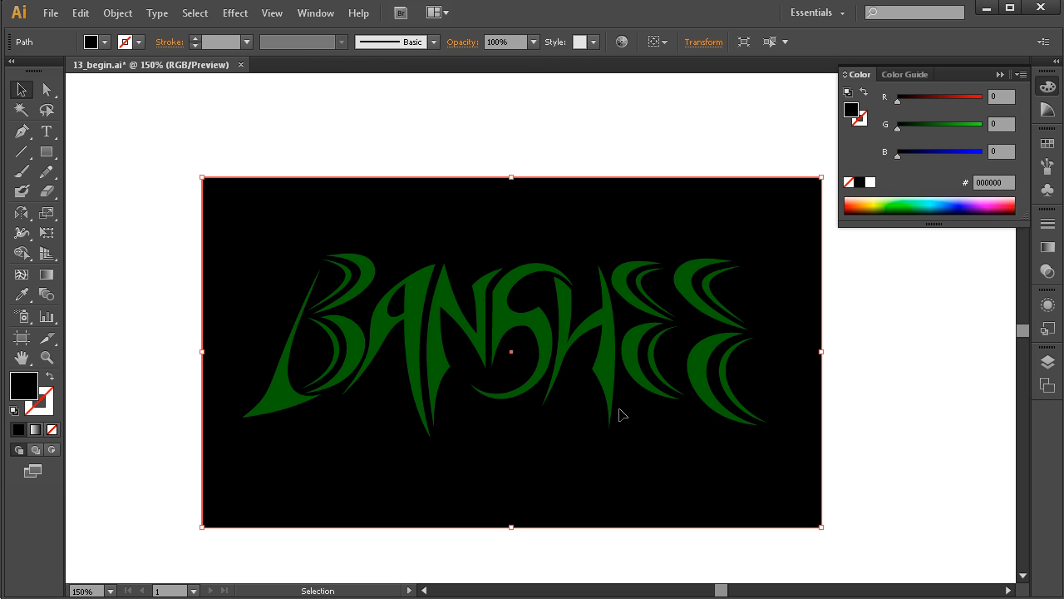
Enlarge the black background rectangle, centre it behind the lettering and lock it.
left_click_drag(202, 178, 170, 151)
left_click_drag(820, 153, 829, 155)
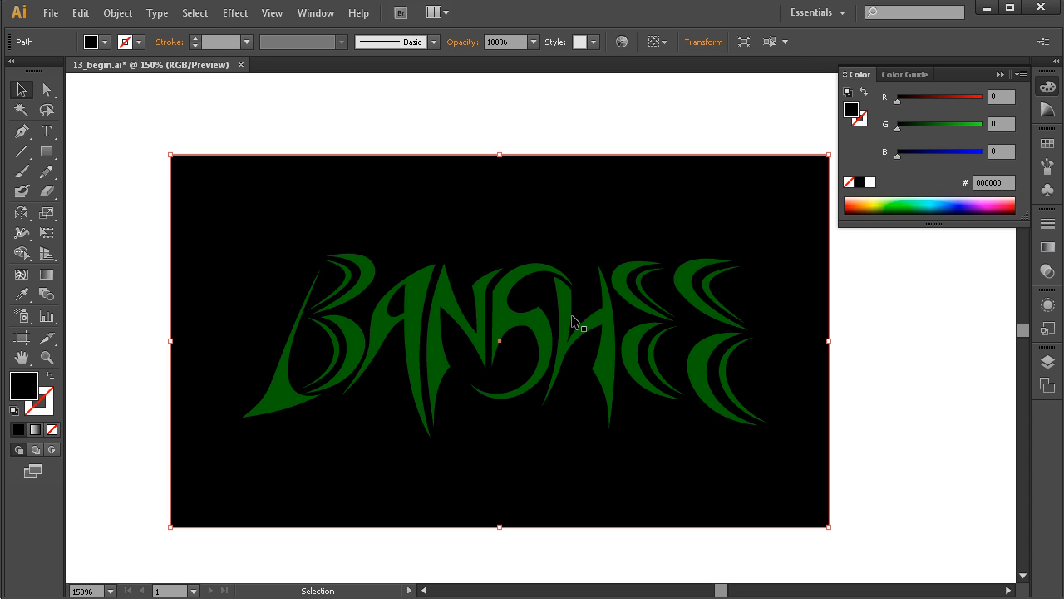
left_click_drag(787, 361, 804, 359)
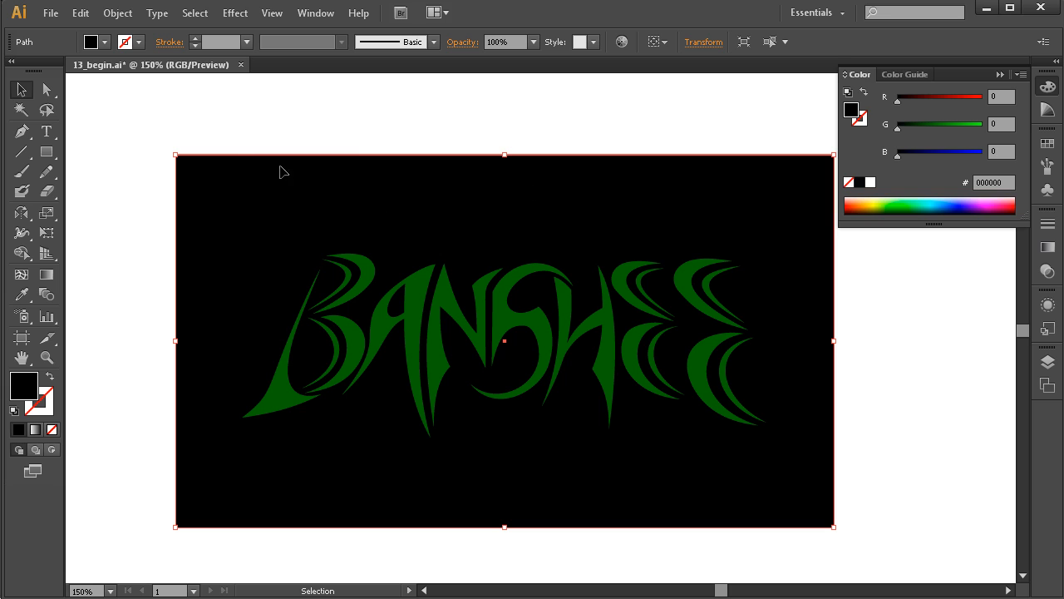
left_click(117, 13)
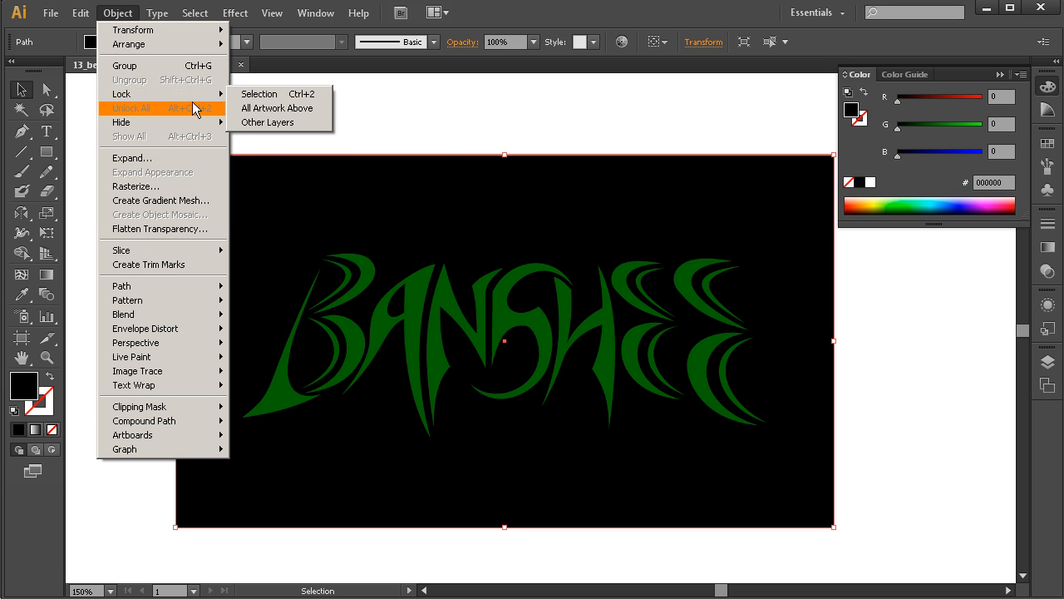
left_click(266, 94)
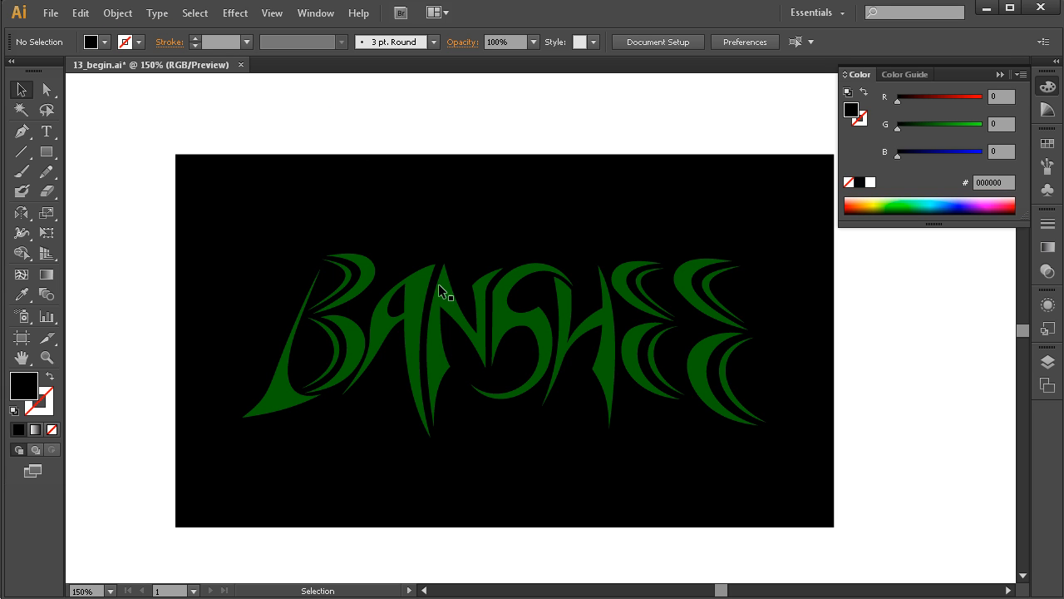
With a white fill, start a Pen outline above the tip of the B's stem and curve it down just outside the left edge.
key("ctrl+space")
left_click_drag(786, 206, 197, 468)
mouse_move(494, 424)
left_mouse_down()
mouse_move(464, 430)
mouse_move(501, 418)
left_mouse_up()
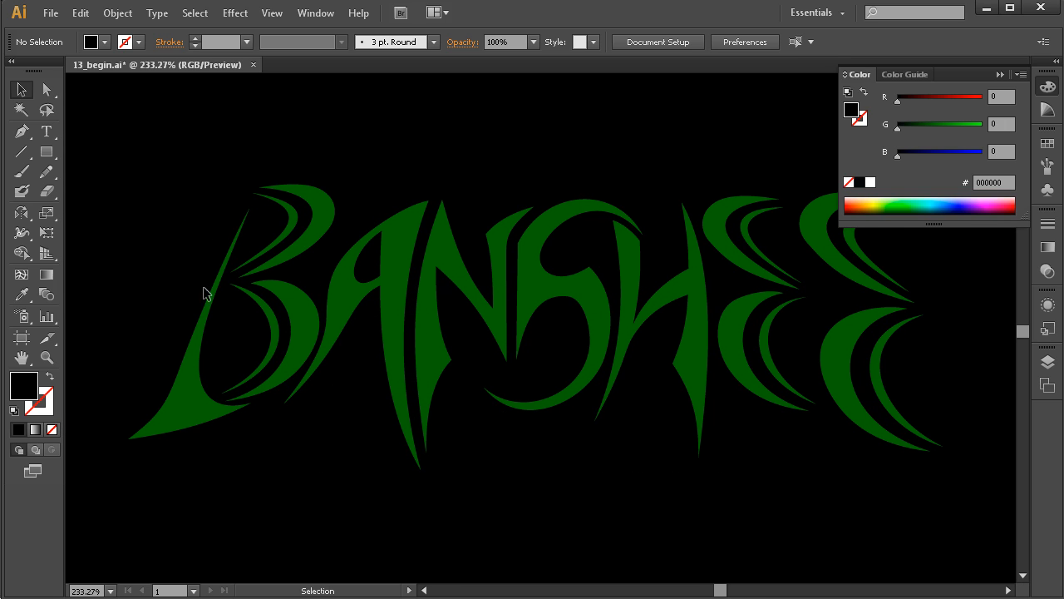
left_click(45, 97)
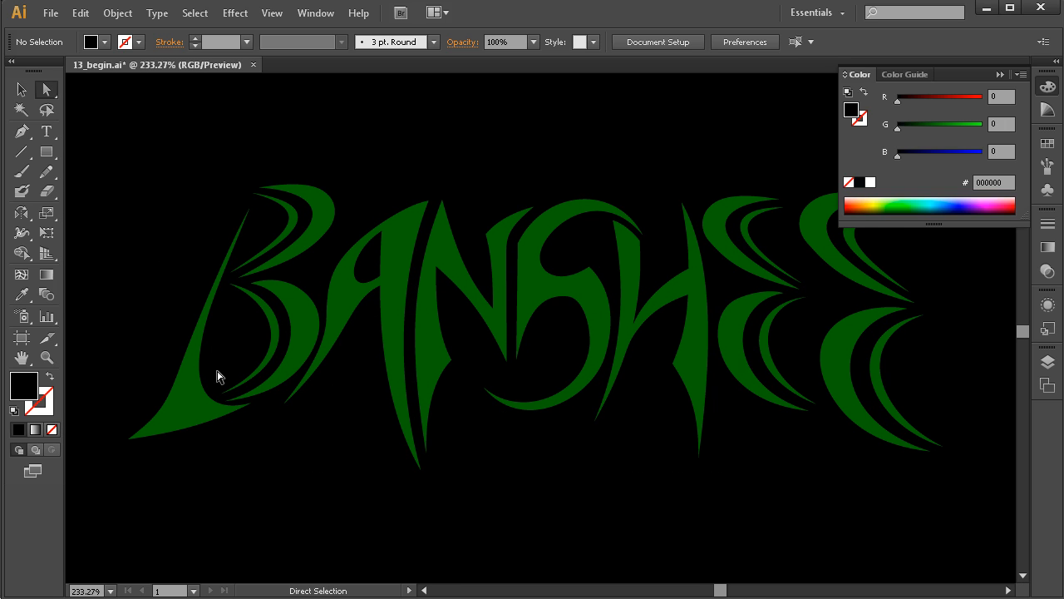
key("p")
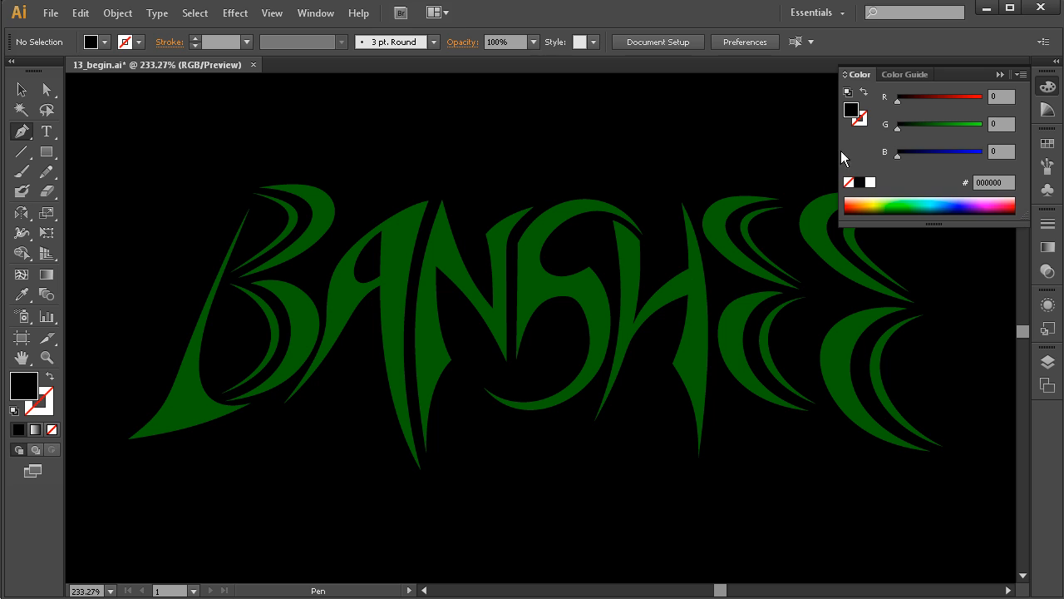
left_click(871, 183)
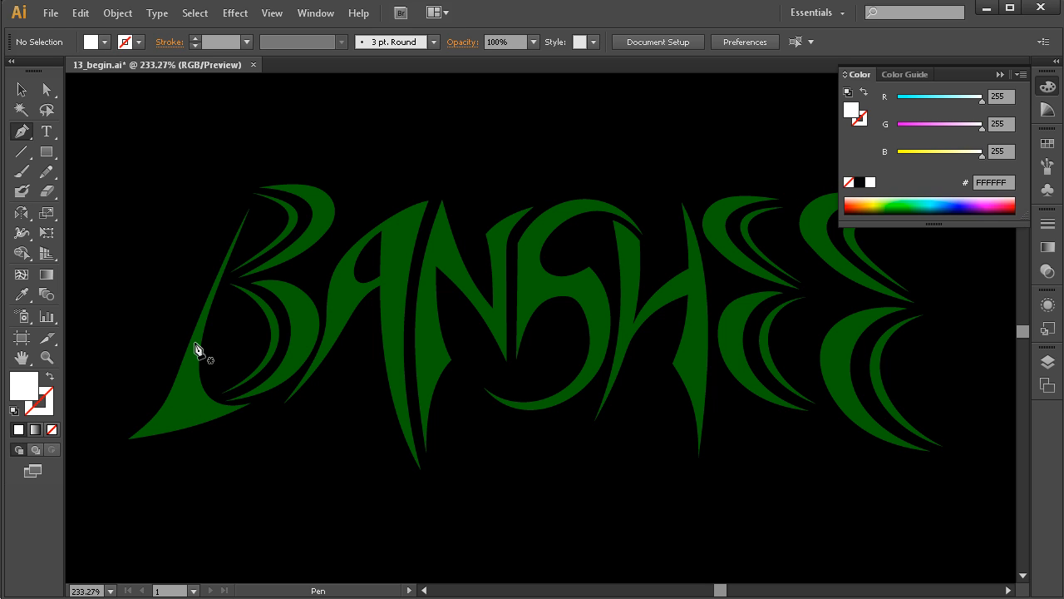
key("space")
left_click_drag(258, 332, 333, 349)
key("ctrl+space")
left_click_drag(599, 158, 171, 501)
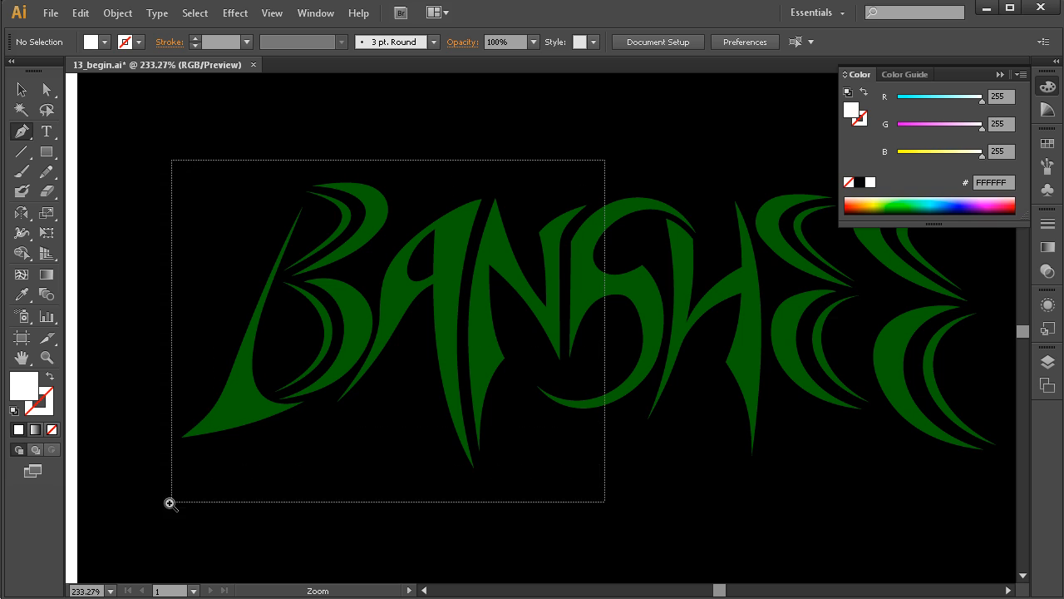
left_click_drag(515, 341, 500, 354)
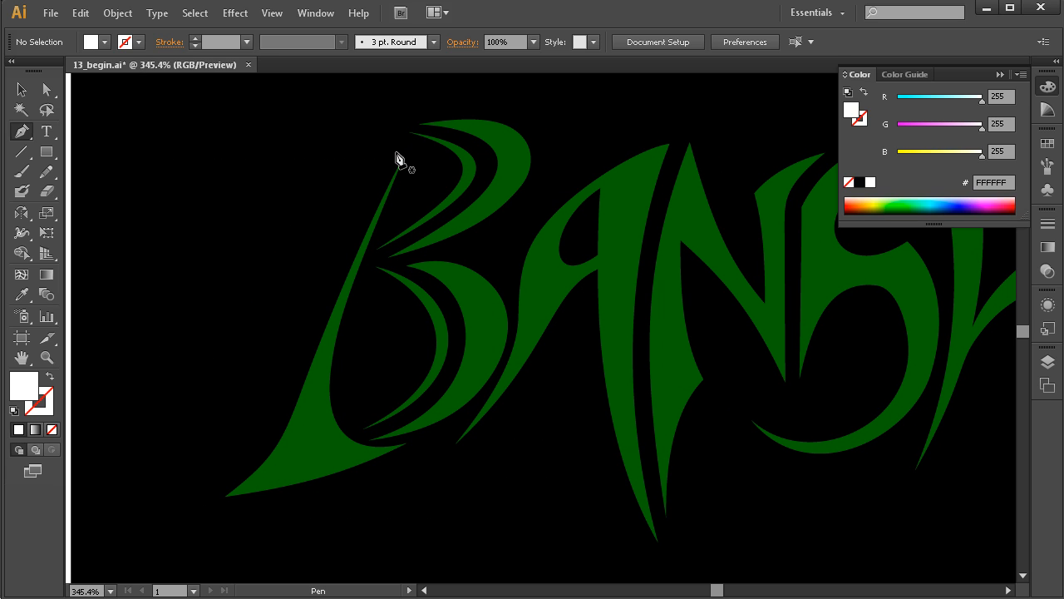
left_click_drag(404, 147, 393, 160)
left_click_drag(311, 340, 295, 383)
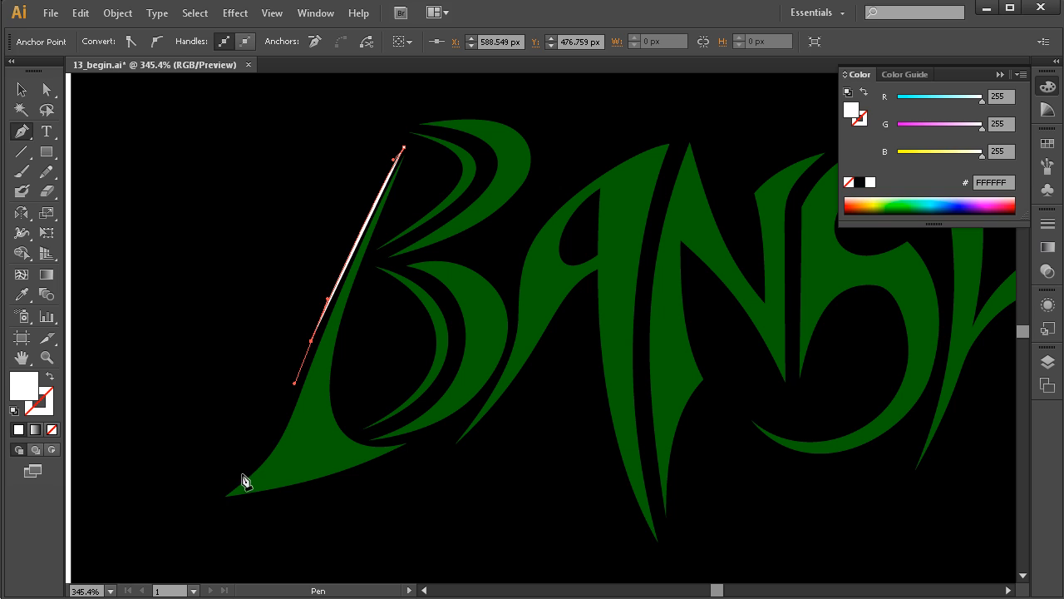
Continue the white outline around the B's pointed foot and along its lower edge to just past its right tip.
left_click_drag(269, 444, 246, 471)
left_click_drag(202, 508, 187, 519)
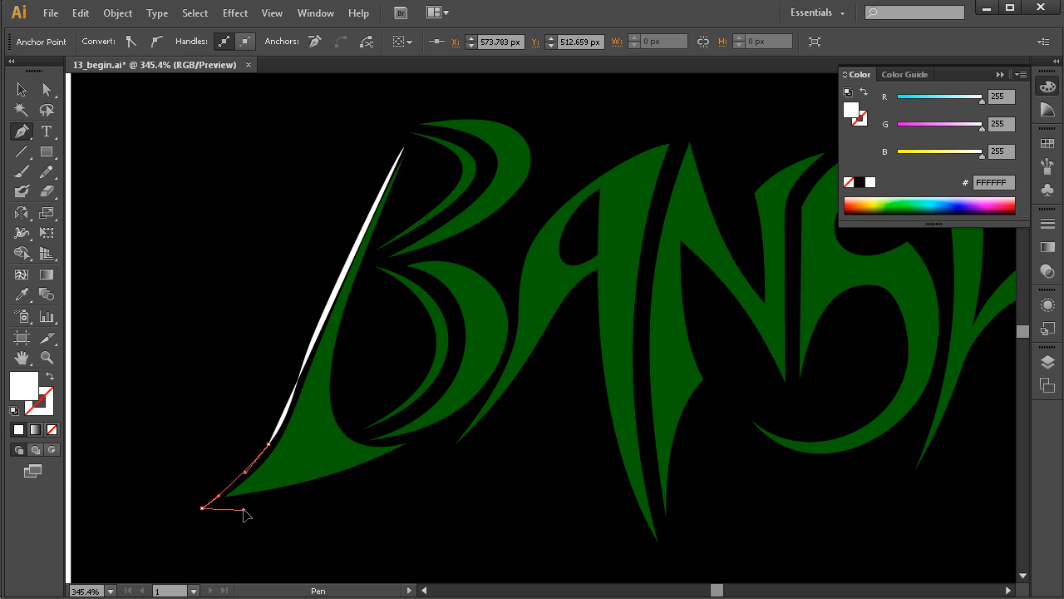
left_click_drag(414, 450, 459, 408)
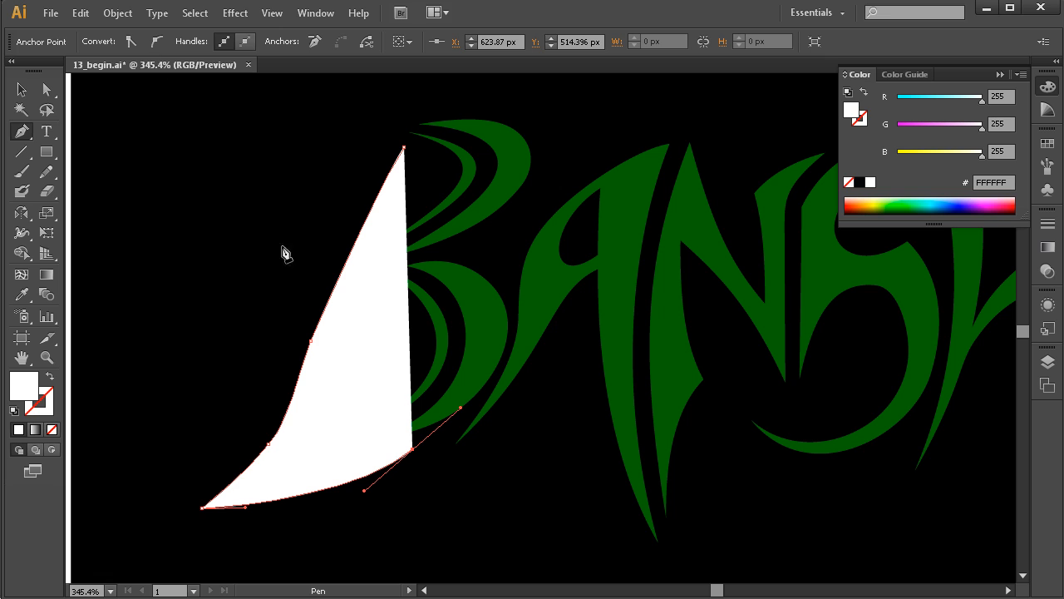
Arrange the white shape between the black background and the green letters by sending it to the back and bringing it forward one level.
left_click(114, 13)
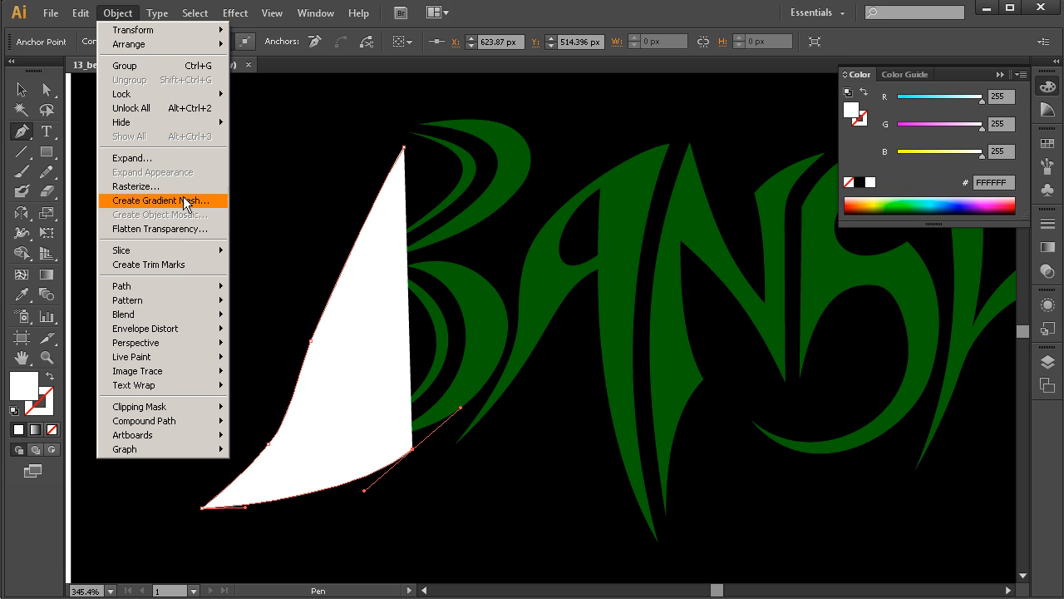
mouse_move(166, 44)
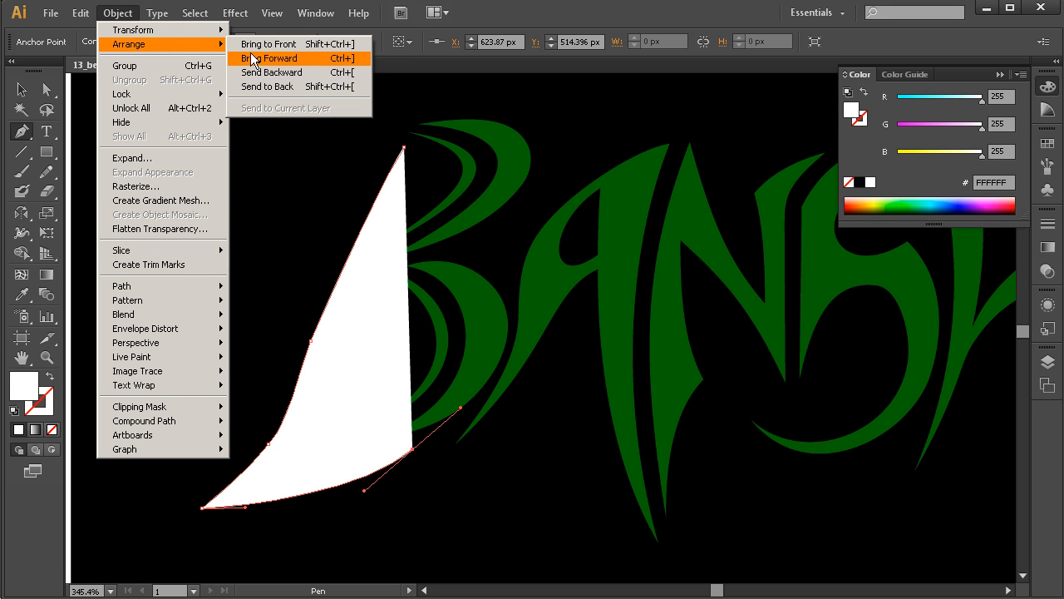
left_click(305, 74)
left_click(123, 14)
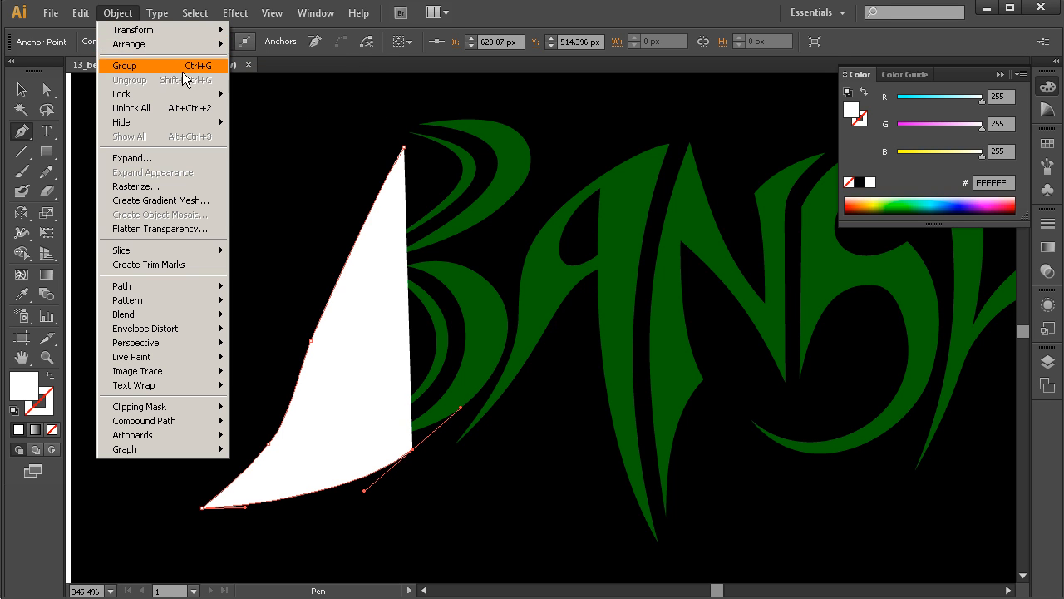
mouse_move(202, 50)
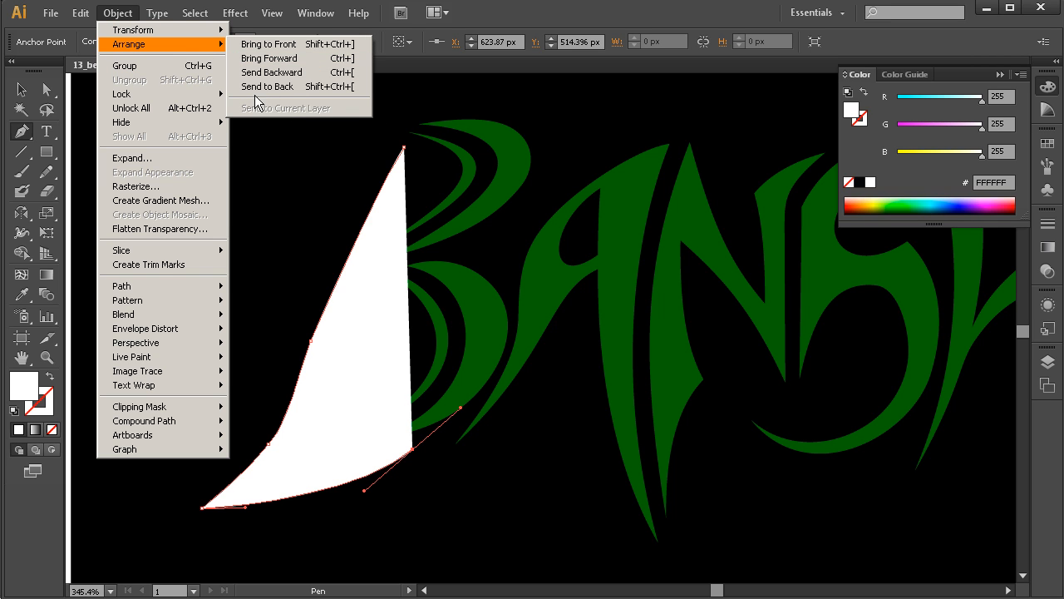
left_click(271, 87)
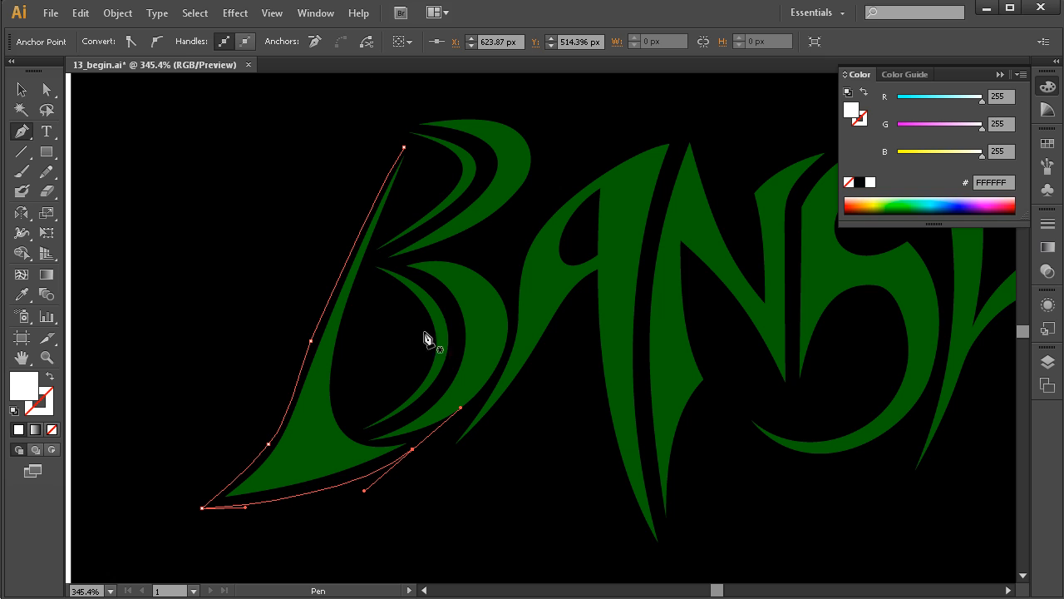
left_click(123, 14)
mouse_move(163, 45)
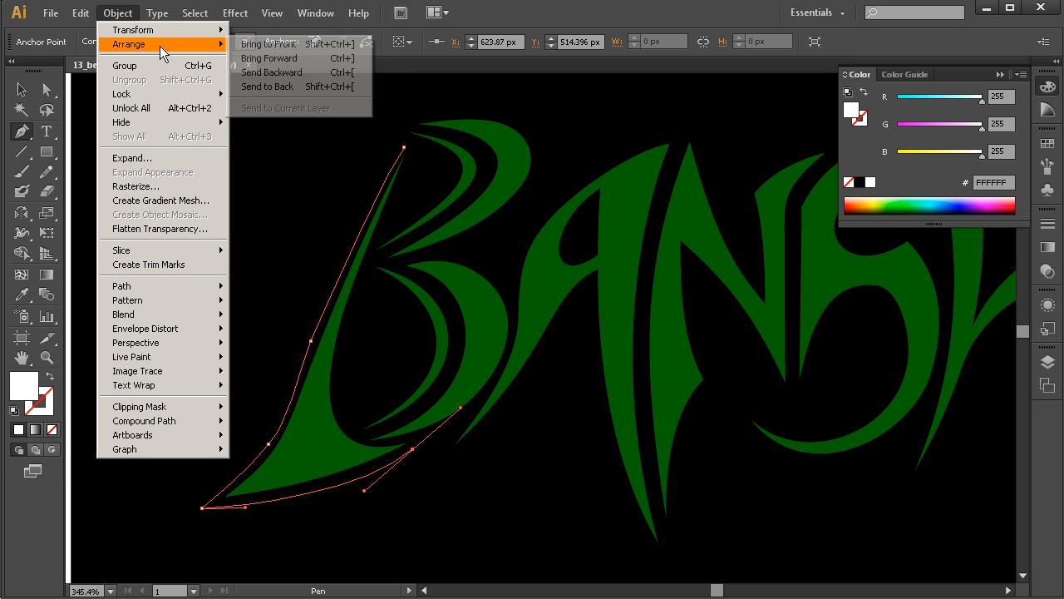
left_click(330, 60)
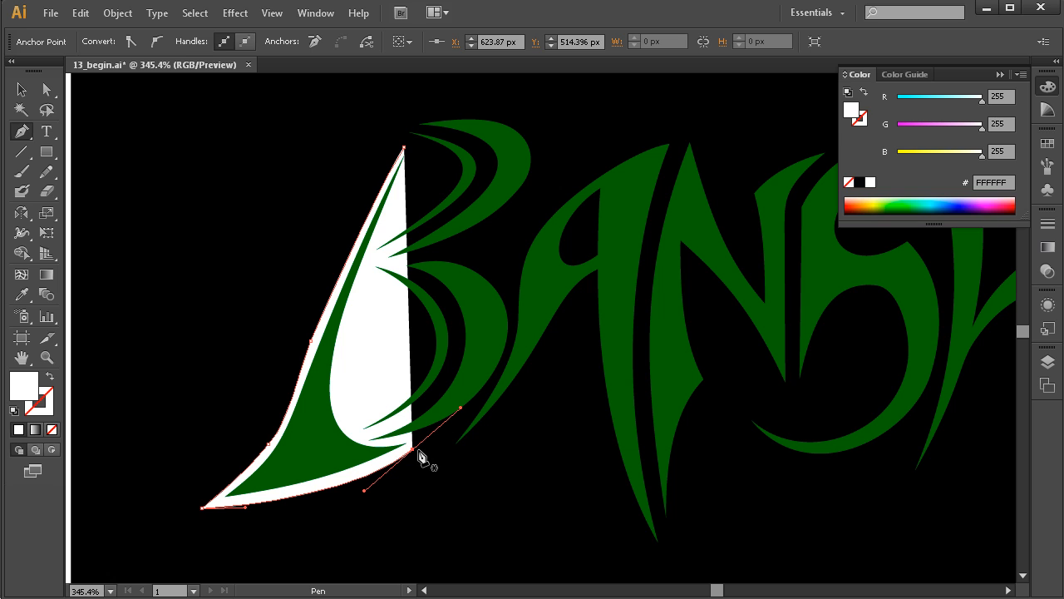
Move the white outline's last anchor outward past the right tip of the B's foot, to about X 629, Y 510 px.
key("ctrl")
left_click_drag(413, 450, 452, 431)
left_click_drag(405, 474, 396, 479)
left_click_drag(451, 430, 428, 436)
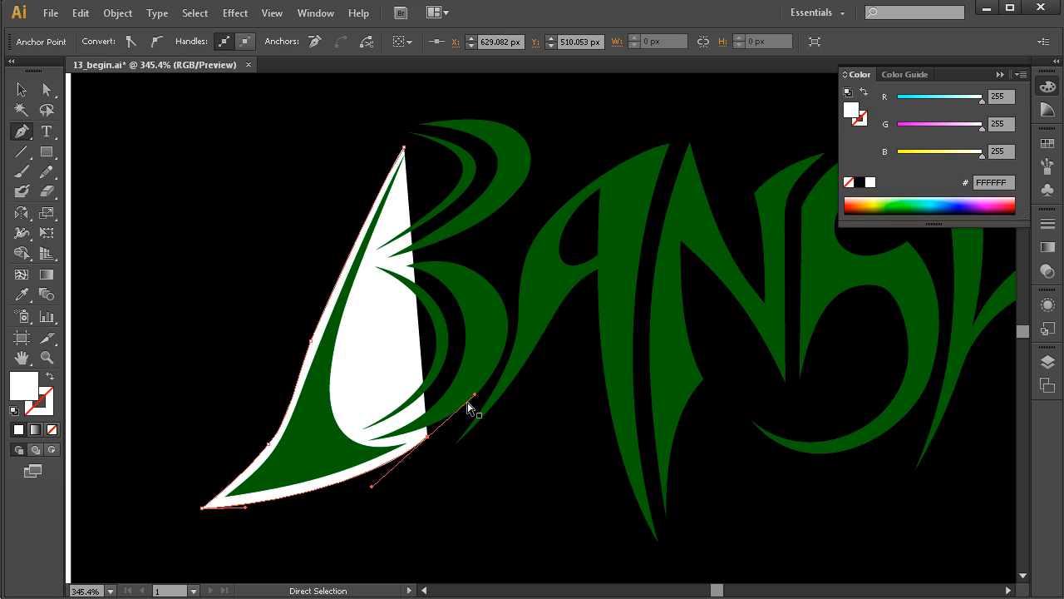
left_click_drag(479, 404, 479, 404)
key("ctrl+z")
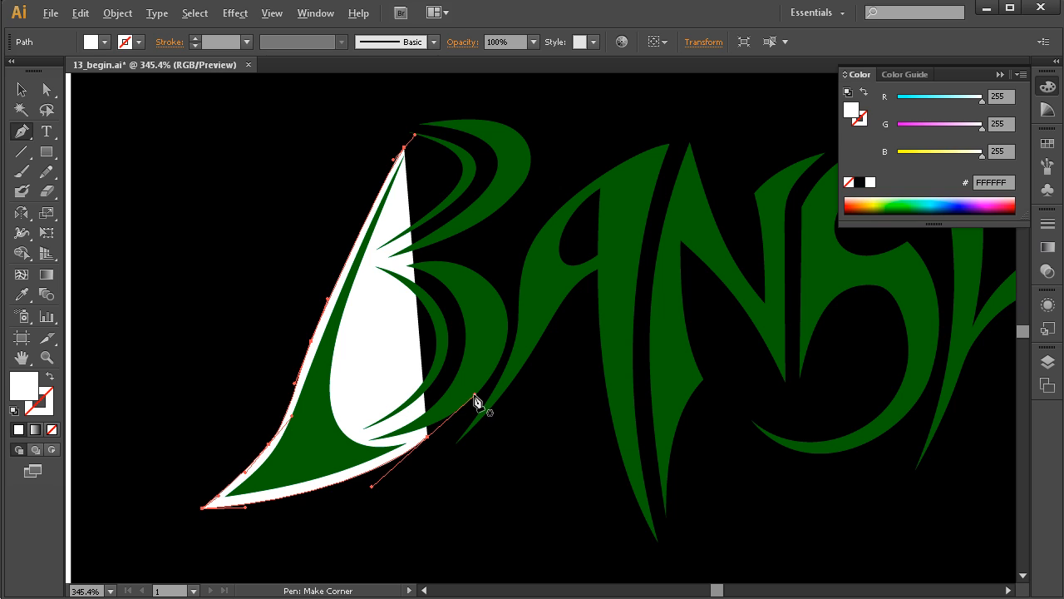
Extend the white Pen outline from the B's foot to the notch beside the A's tail, and bring it around the tail's pointed tip.
left_click(428, 438, "ctrl")
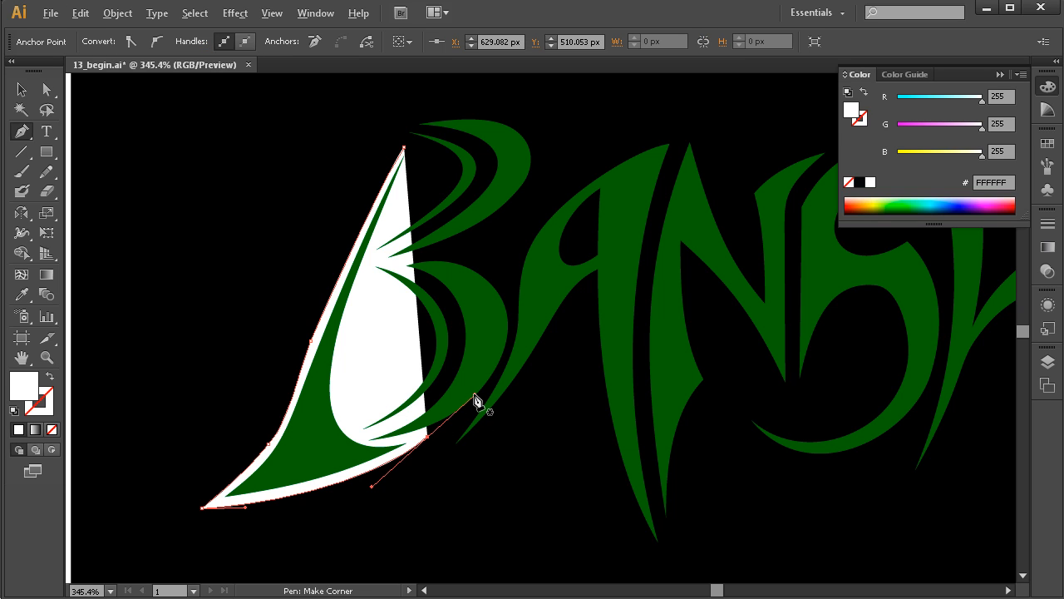
left_click_drag(475, 395, 435, 436)
key("ctrl+z")
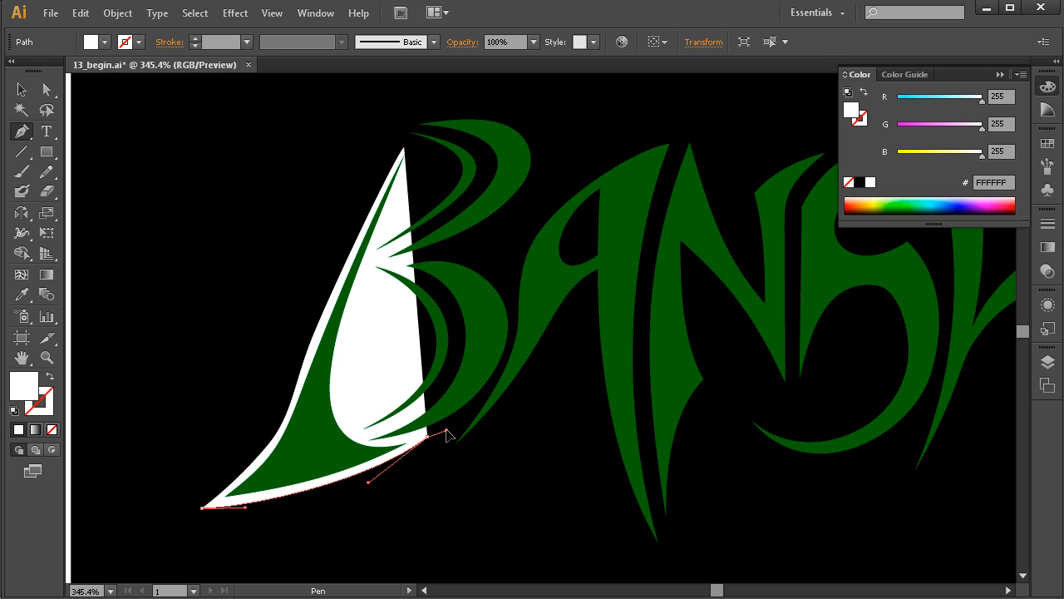
left_click_drag(448, 429, 447, 429)
left_click(460, 422)
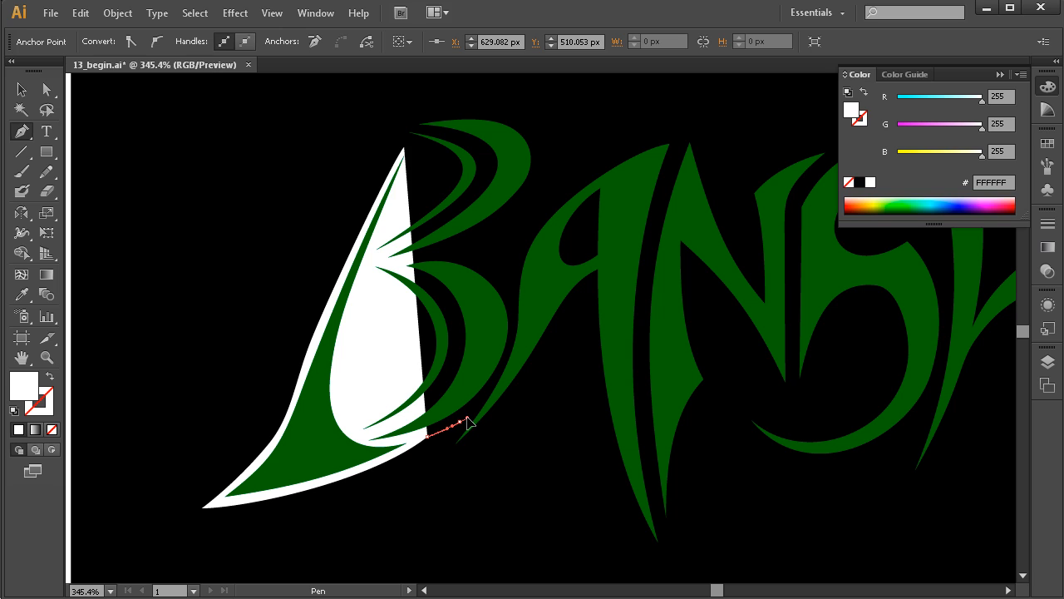
mouse_move(453, 434)
left_mouse_down()
mouse_move(437, 467)
mouse_move(461, 452)
left_mouse_up()
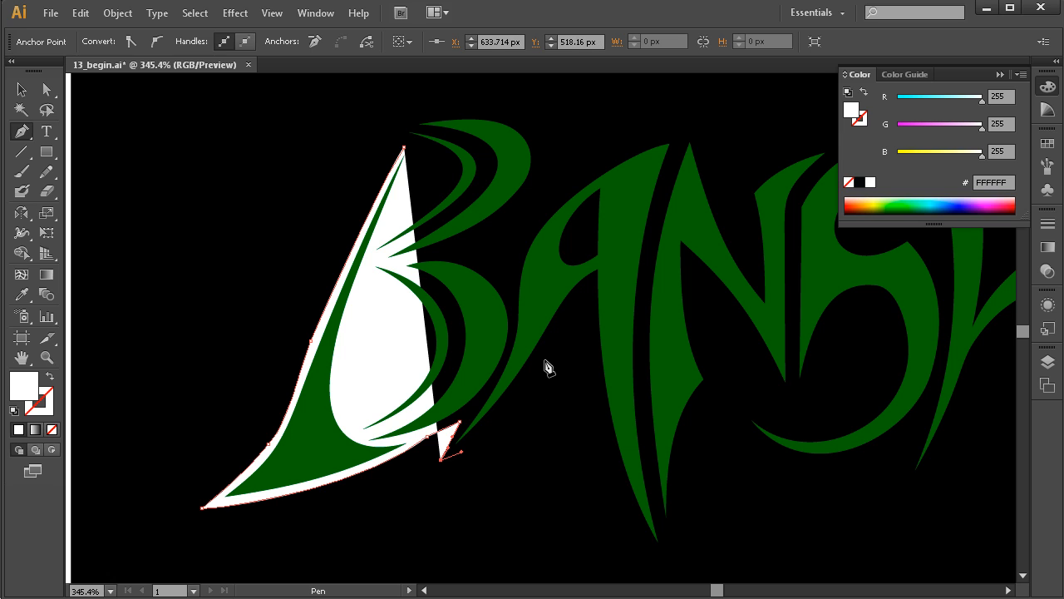
Curve the white outline along the underside of the A's left stroke and up behind its stem to about X 687, Y 418 px.
left_click(574, 317)
left_click_drag(577, 321, 587, 288)
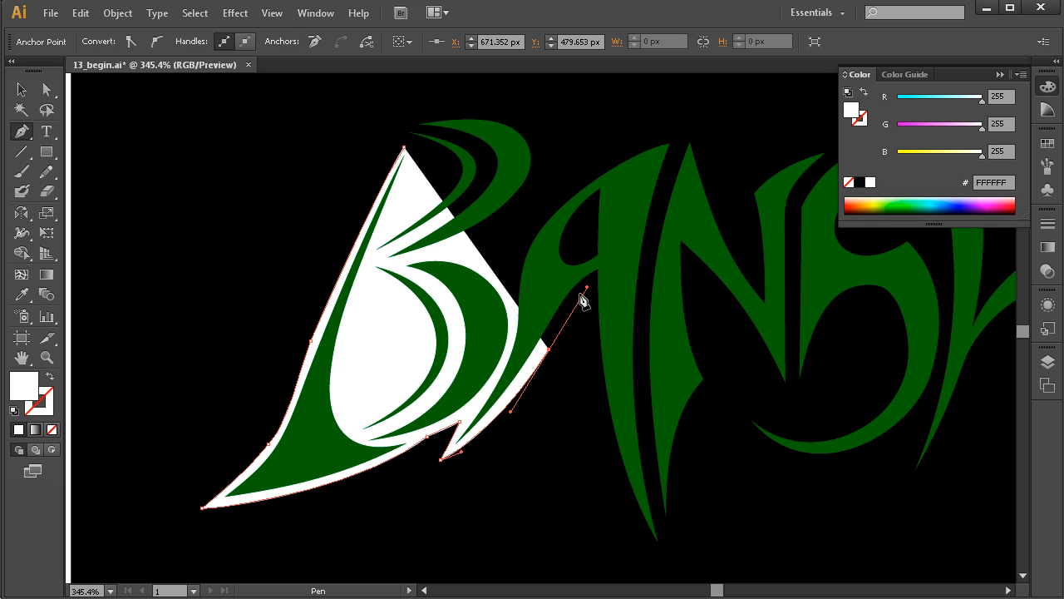
left_click_drag(592, 283, 595, 243)
left_click(549, 349, "ctrl")
left_click_drag(549, 350, 548, 355)
left_click_drag(584, 291, 579, 301)
mouse_move(594, 173)
left_mouse_down()
mouse_move(597, 155)
mouse_move(578, 182)
left_mouse_up()
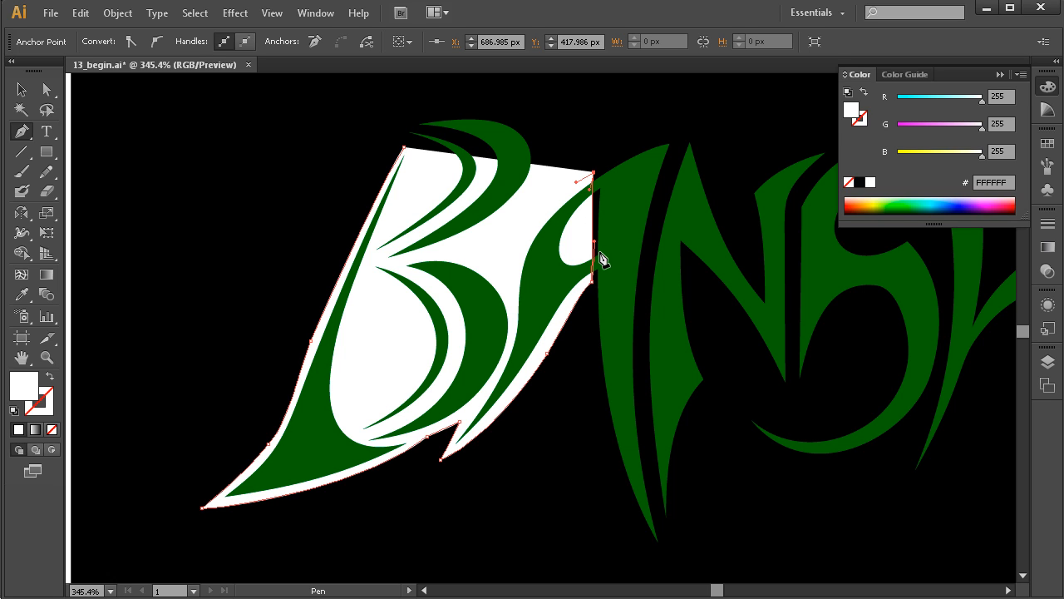
Continue the white outline down between the A and B, into the notch between the B's bowls, and around the upper bowl.
left_click_drag(526, 239, 499, 278)
left_click_drag(449, 249, 418, 248)
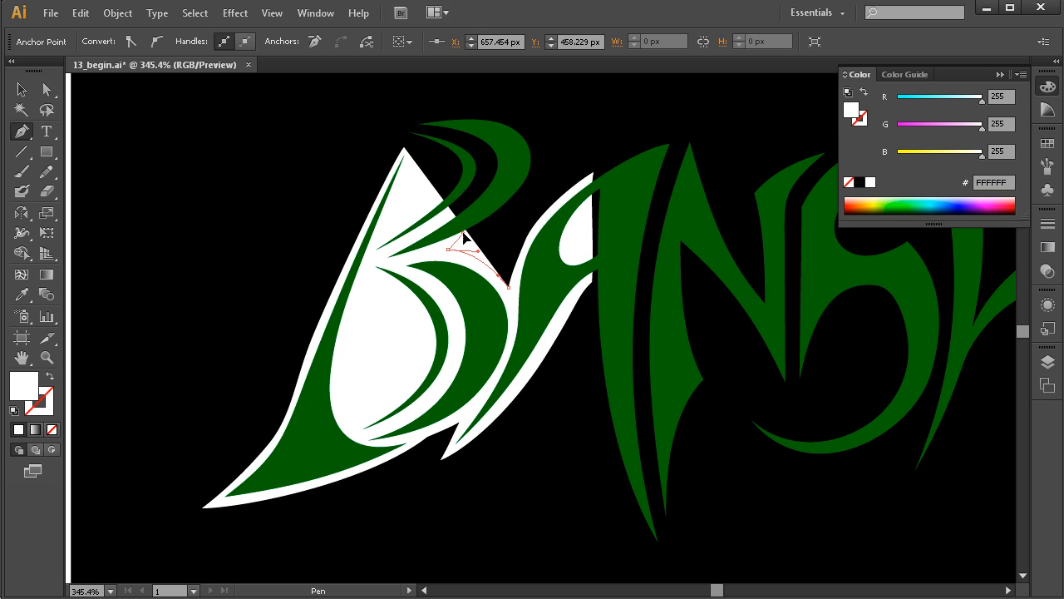
left_click(486, 237)
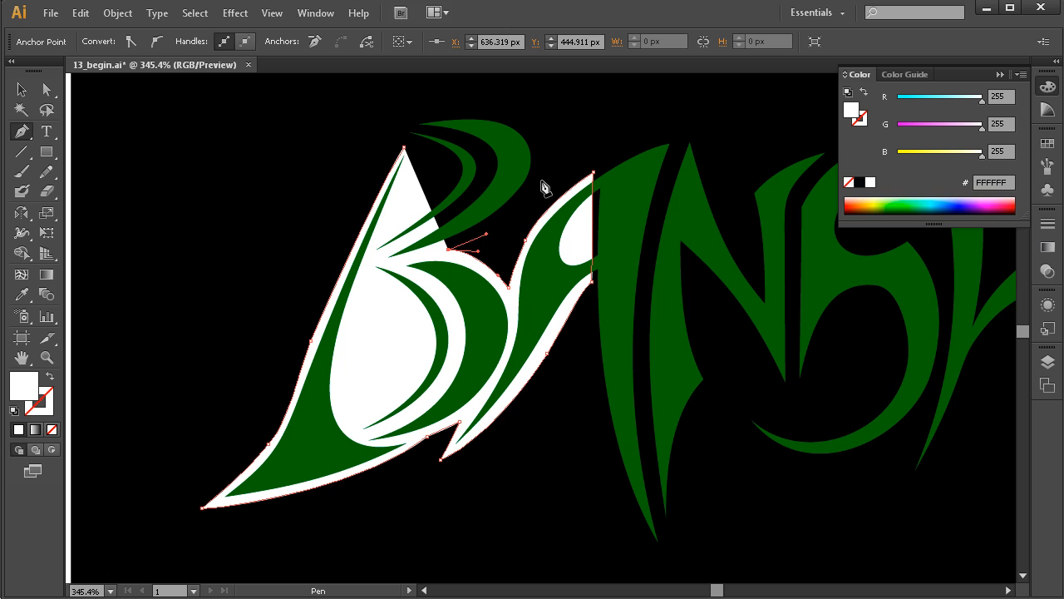
left_click_drag(542, 175, 551, 143)
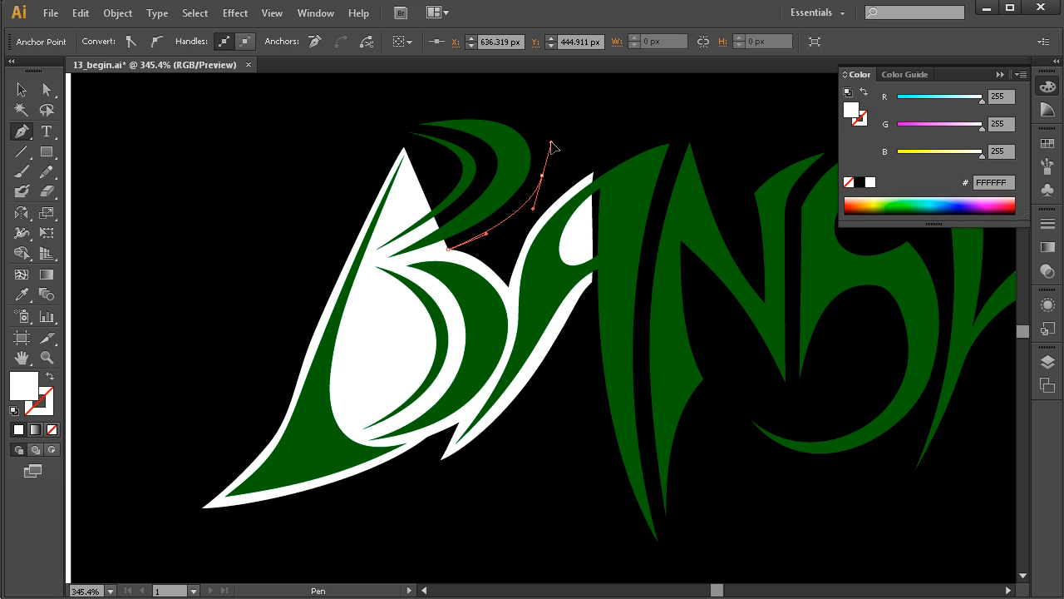
left_click_drag(467, 110, 410, 112)
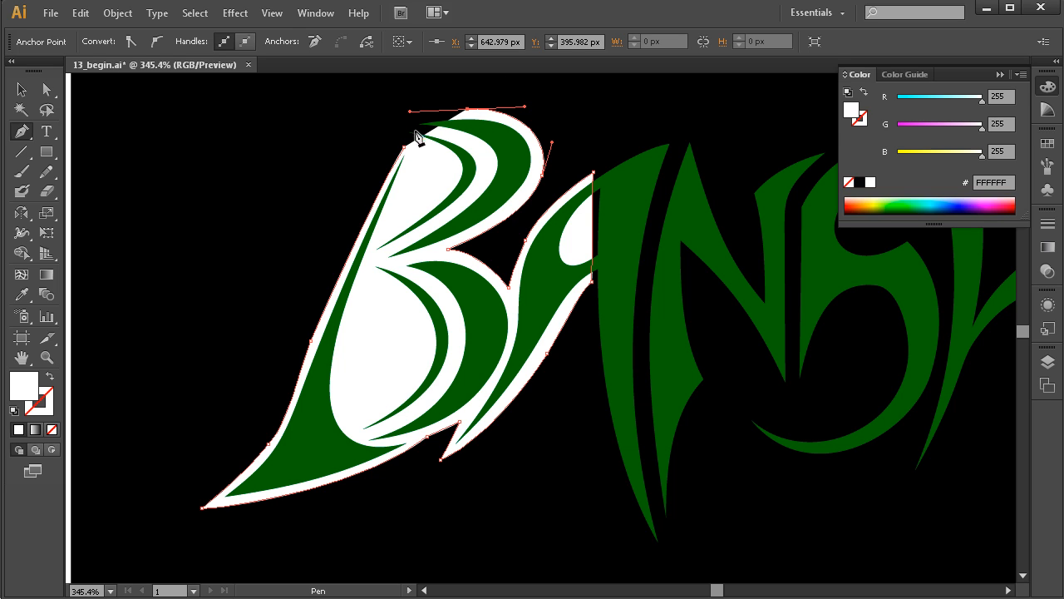
mouse_move(410, 112)
left_mouse_down()
mouse_move(430, 112)
mouse_move(415, 111)
left_mouse_up()
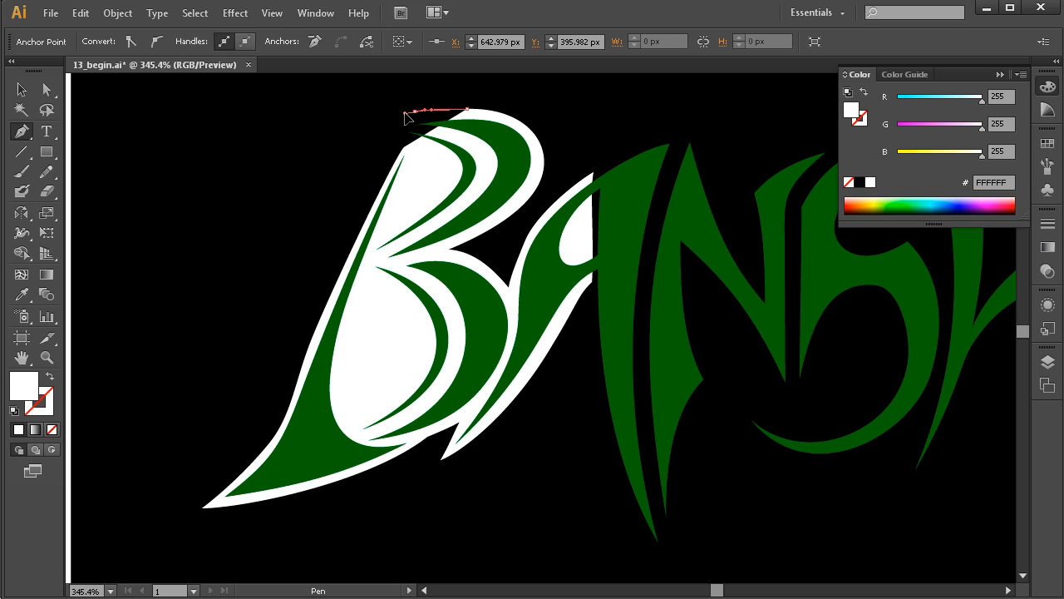
left_click(406, 129)
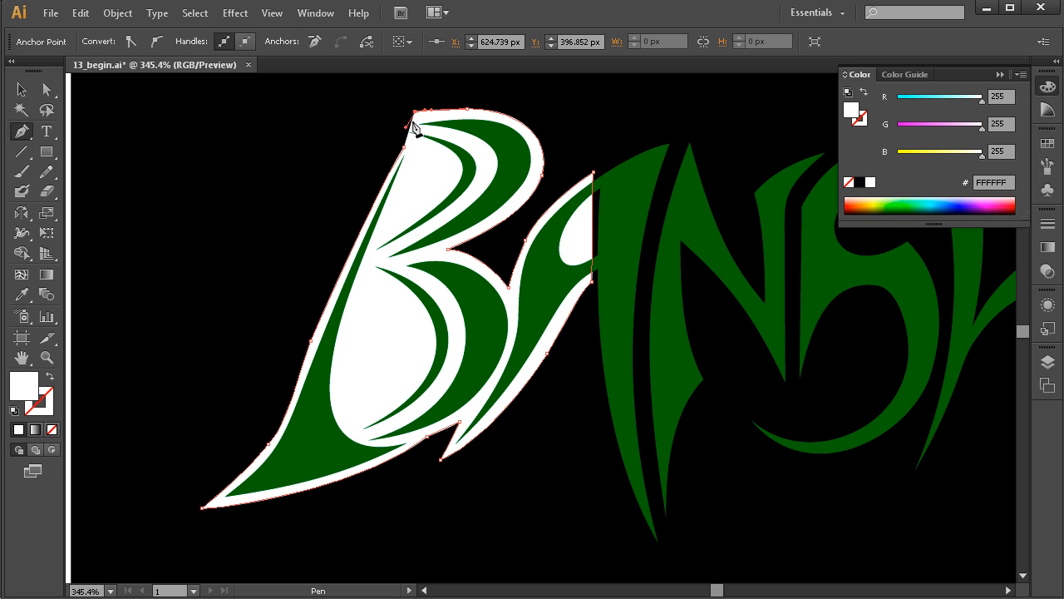
key("ctrl+z")
Shape a pointed spur on the outline beyond the B's upper bowl and close the path at its starting anchor.
left_click_drag(412, 109, 397, 115)
left_click(371, 124)
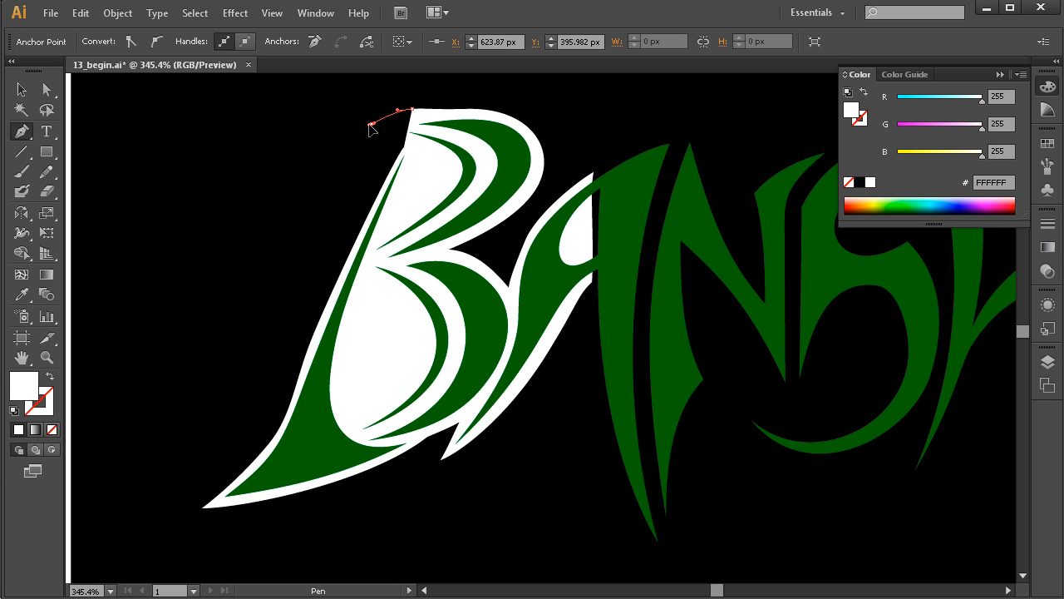
left_click(397, 129)
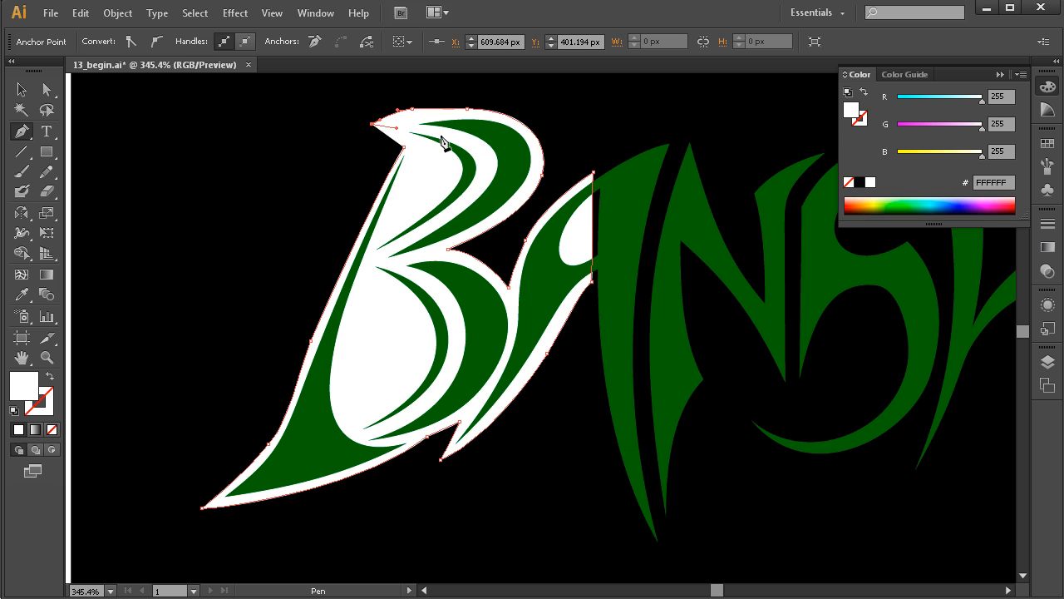
left_click(404, 147)
Adjust the anchor on the outline's top edge above the B to about X 622, Y 398 px to smooth the curve.
left_click(413, 111, "ctrl")
mouse_move(413, 109)
left_mouse_down()
mouse_move(473, 111)
mouse_move(404, 125)
left_mouse_up()
key("ctrl+shift+a")
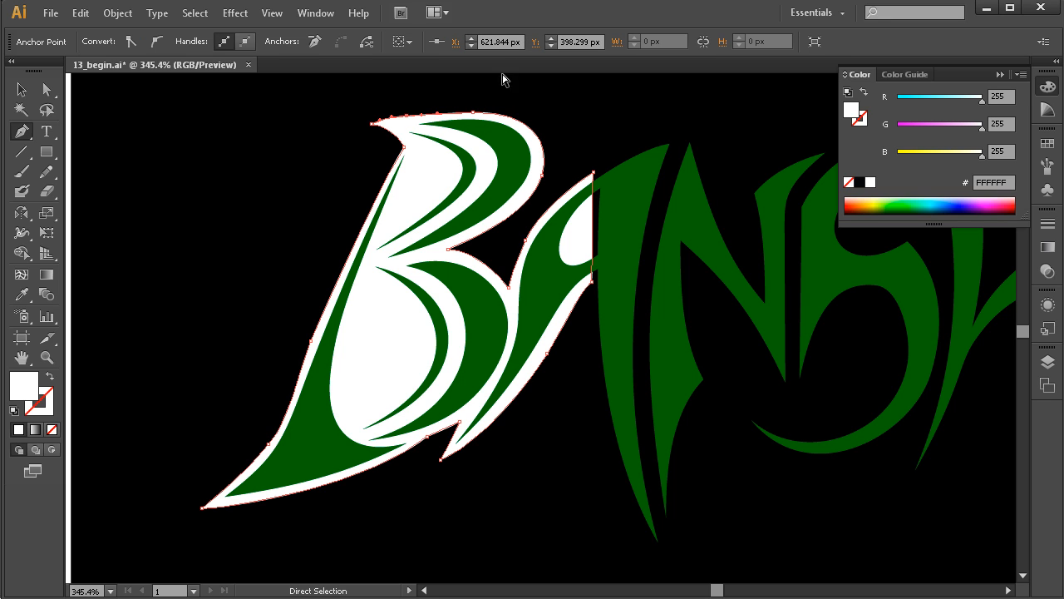
Move the white spur's tip slightly outward and raise the outline's top anchor above the B's upper bowl.
key("v")
left_click(629, 304)
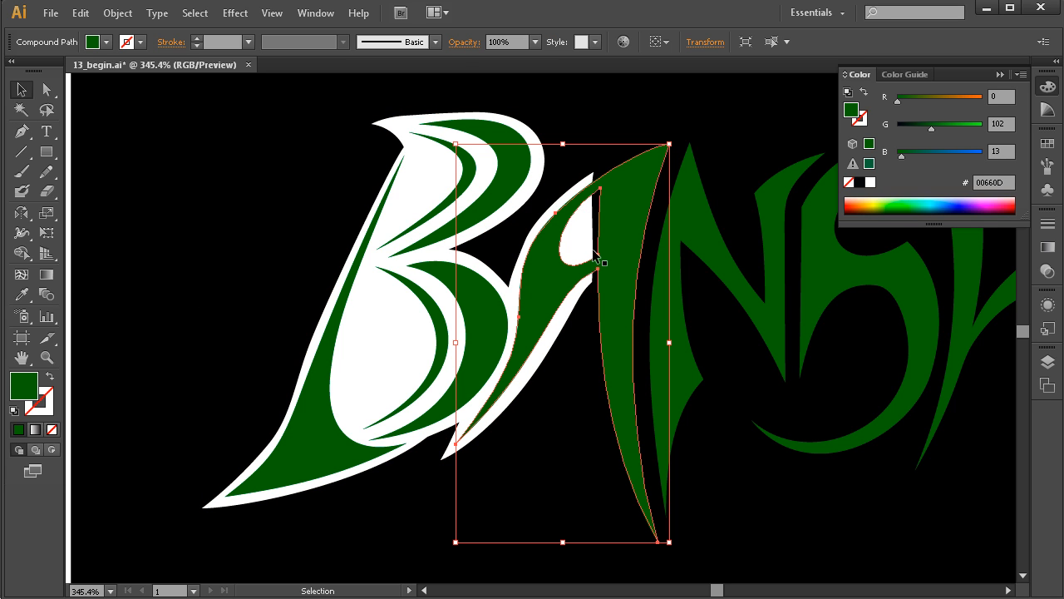
key("ctrl+space")
left_click_drag(641, 136, 233, 492)
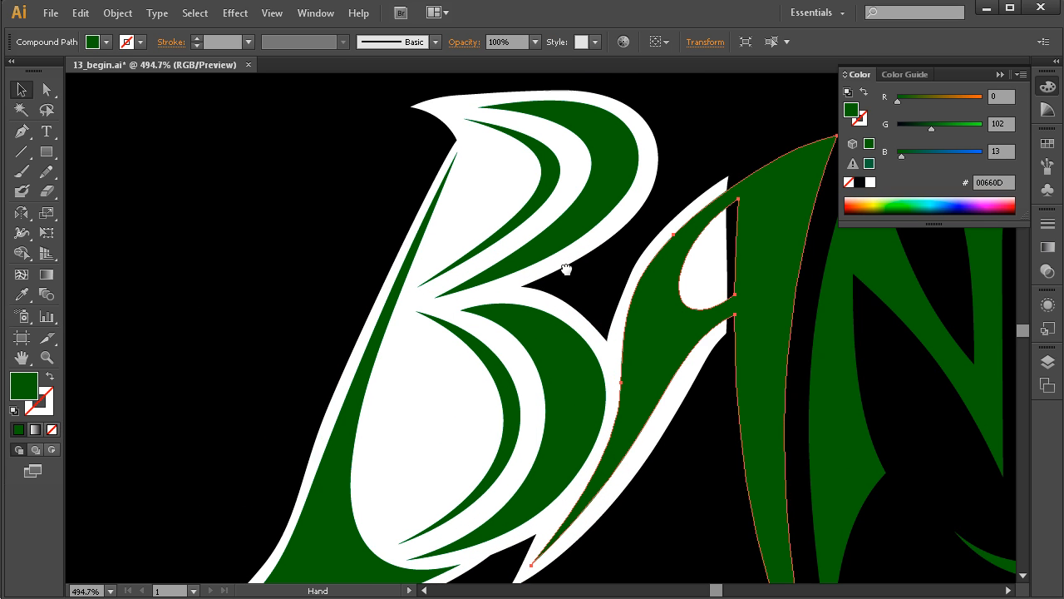
left_click(412, 115)
key("a")
left_click(410, 111)
left_click_drag(411, 110, 408, 116)
left_click(463, 99)
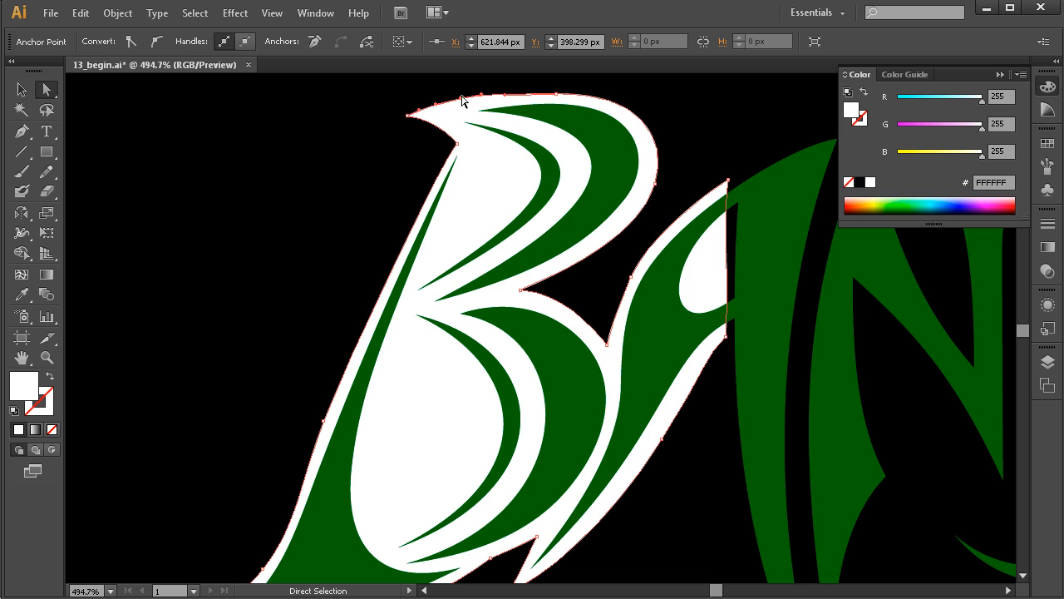
left_click_drag(556, 93, 558, 89)
left_click(346, 220)
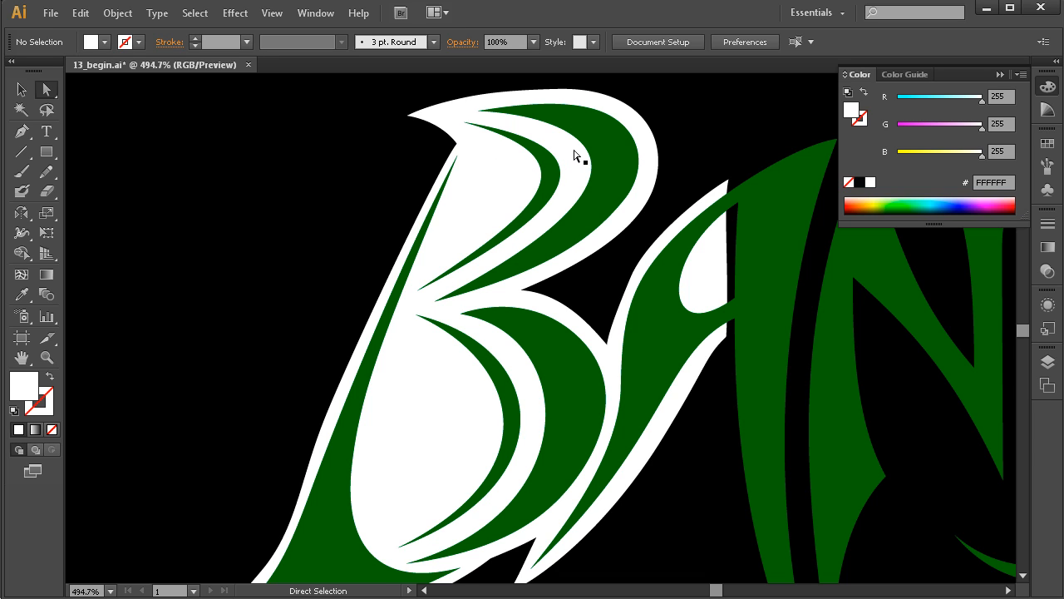
Deselect the green letter pieces and show the artwork in Outline view to prepare for drawing with the Pen tool.
left_click(604, 163)
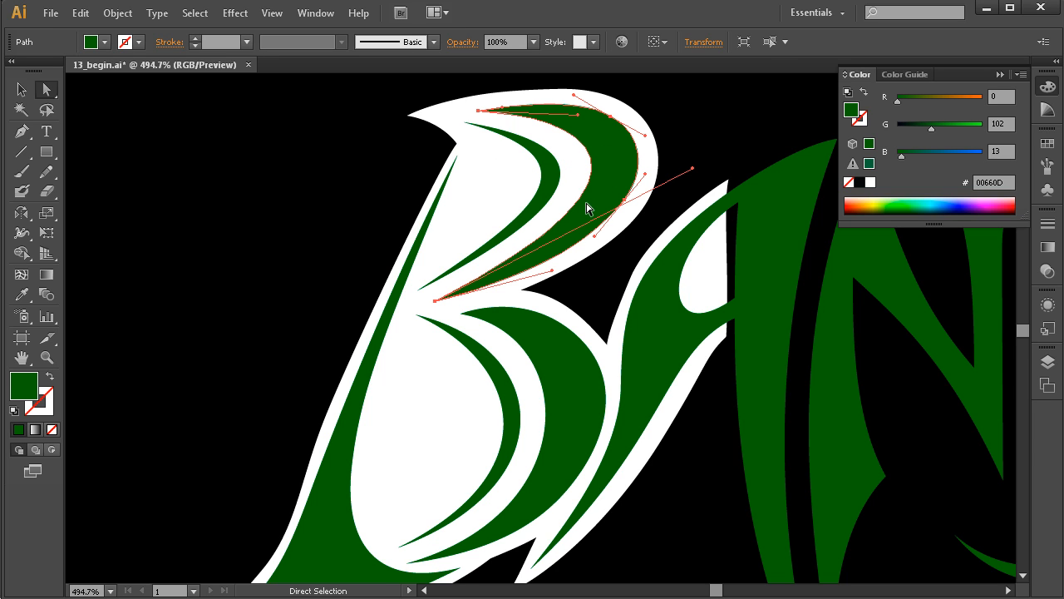
left_click(410, 271)
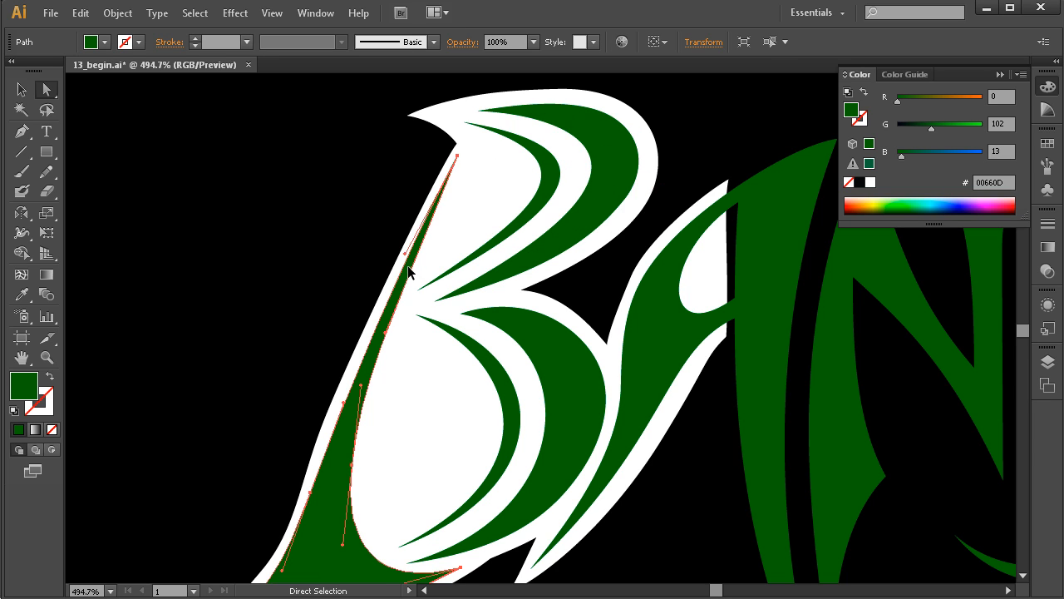
left_click(336, 261)
key("ctrl+y")
key("space")
left_click_drag(528, 308, 511, 311)
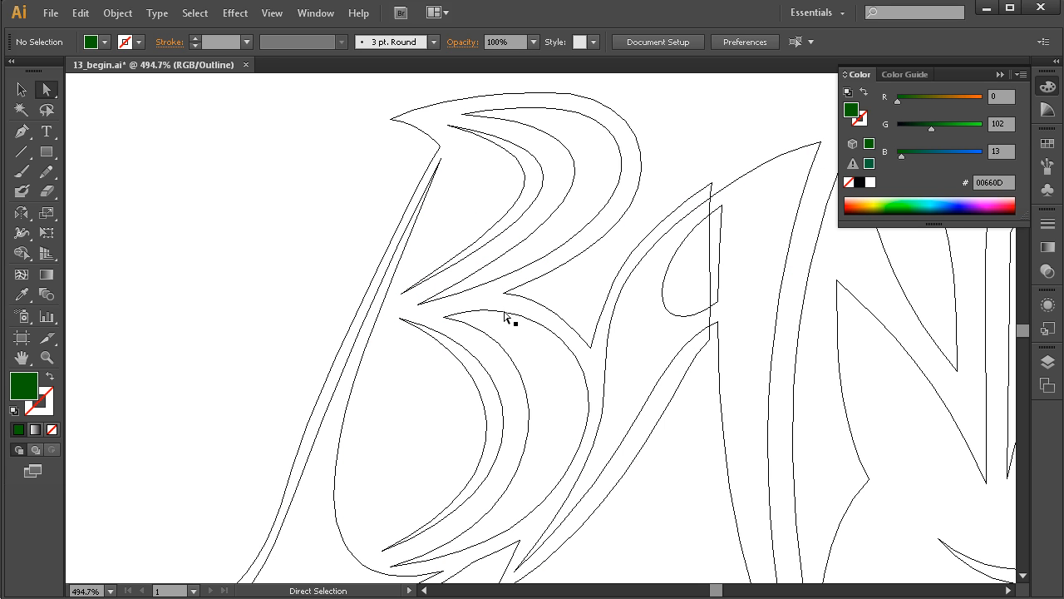
key("p")
left_click_drag(495, 264, 475, 264)
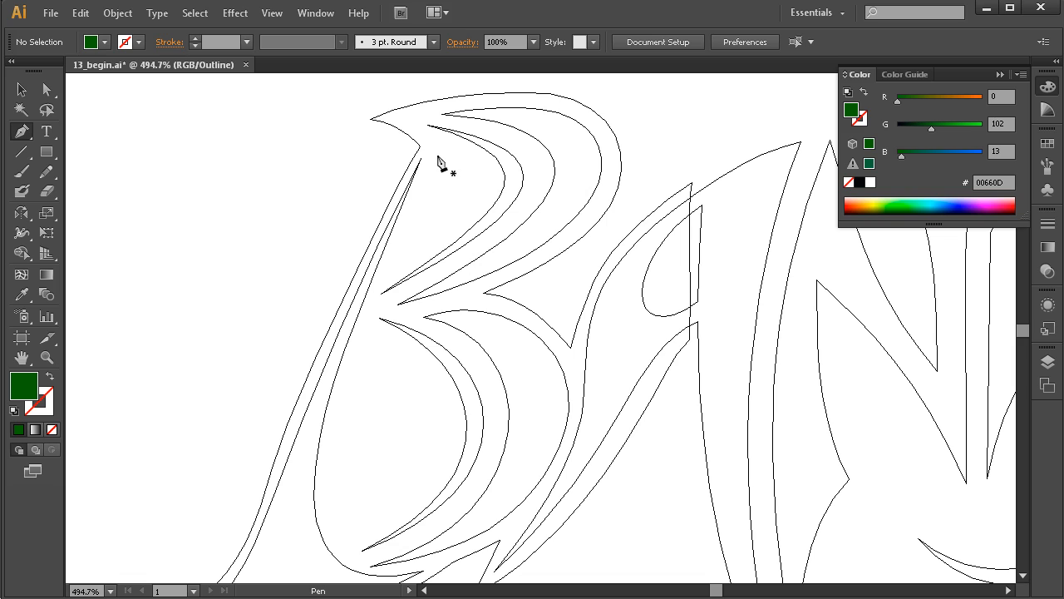
Draw a closed Pen path for the B's upper counter, running beside the stem and following between the bowl's two strokes.
left_click_drag(439, 145, 429, 168)
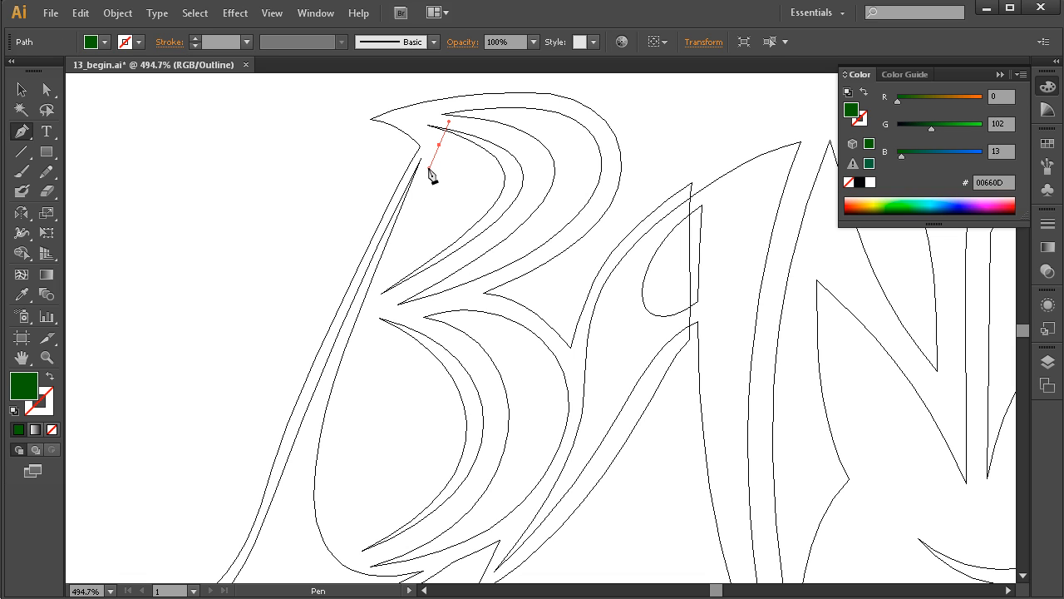
left_click_drag(371, 307, 402, 298)
left_click_drag(507, 228, 530, 205)
left_click_drag(510, 134, 447, 114)
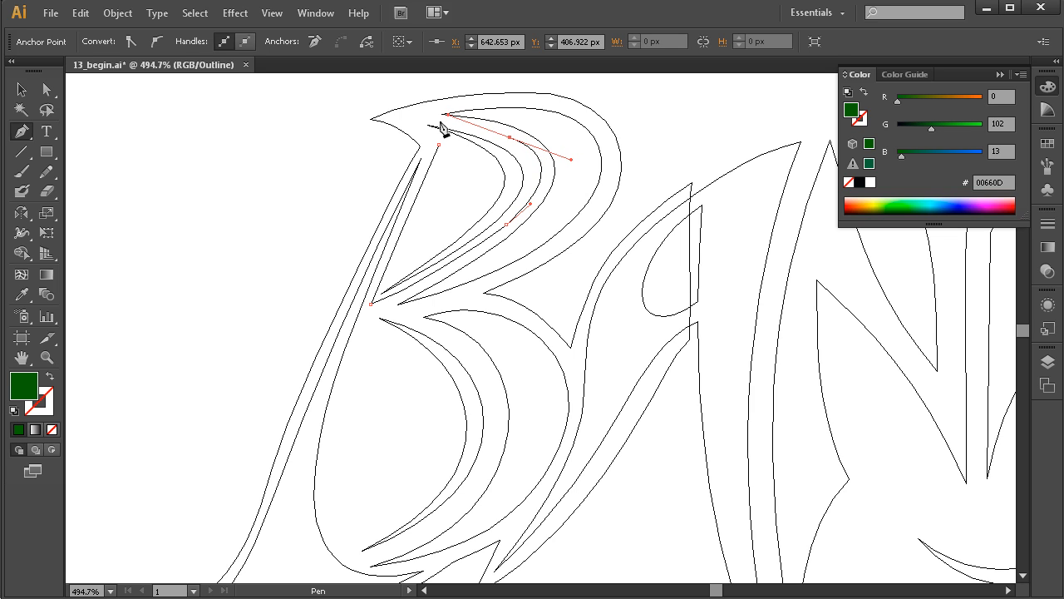
left_click(412, 119)
left_click(439, 145)
Move the upper counter path's pointed tip to about X 617, Y 403 px, refine its corner beside the stem, and deselect it.
left_click_drag(413, 119, 409, 120)
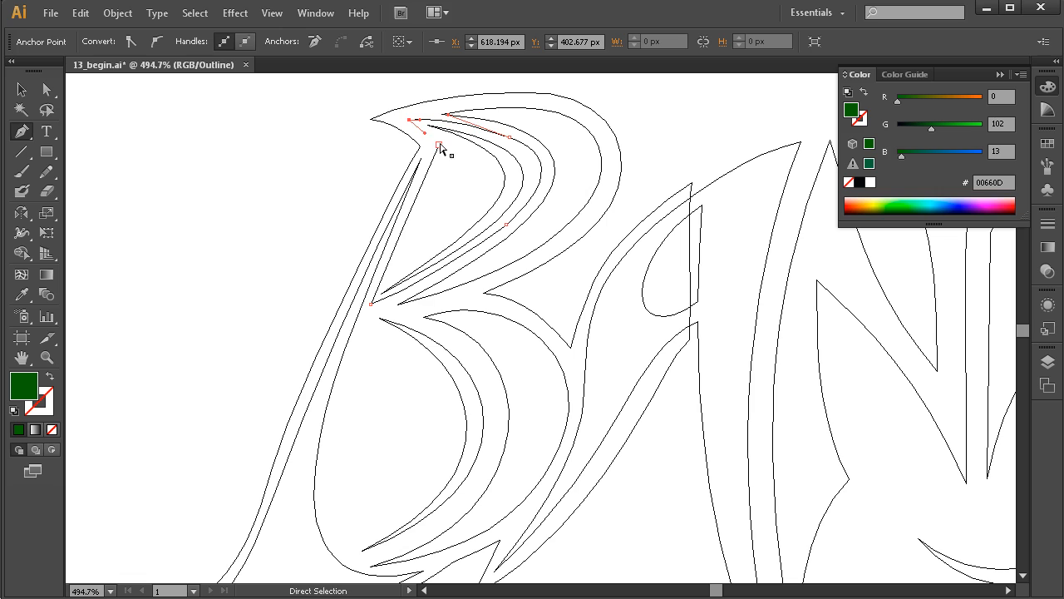
left_click(439, 146, "ctrl")
left_click_drag(409, 120, 424, 128)
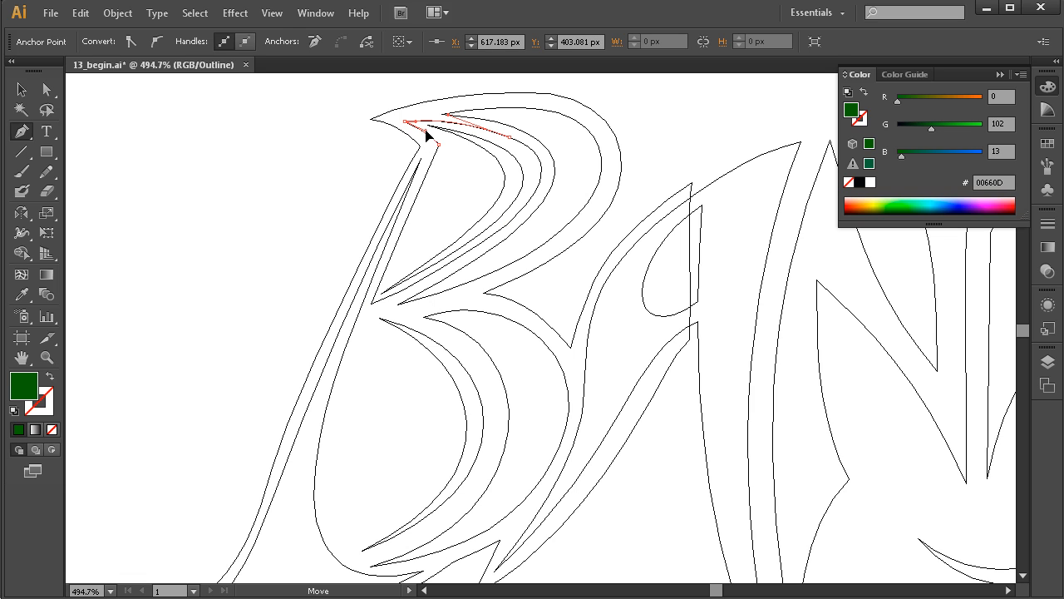
left_click(370, 162)
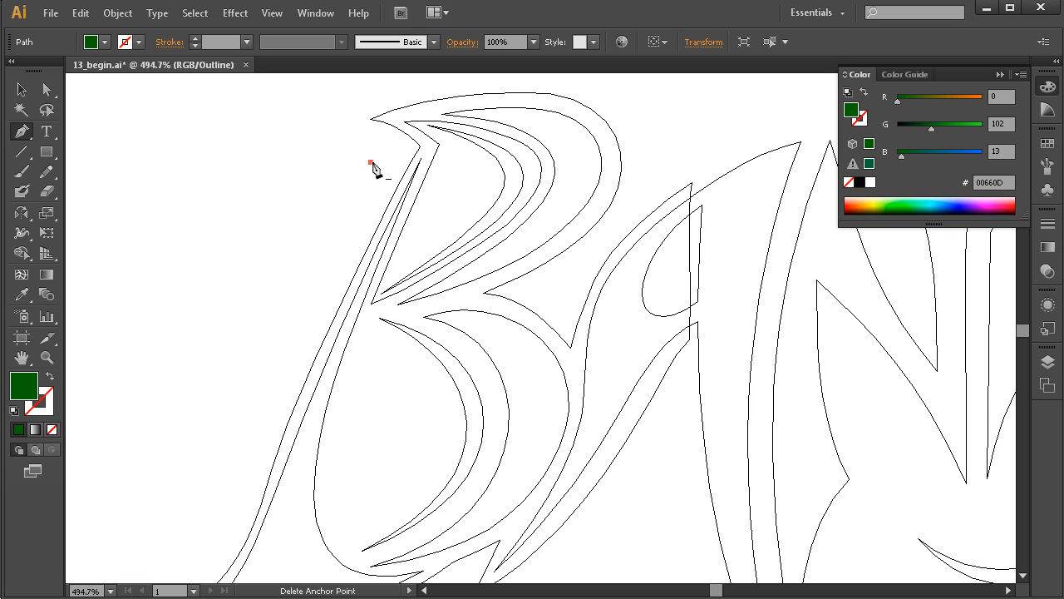
left_click(439, 145, "ctrl")
left_click(439, 145)
key("ctrl+z")
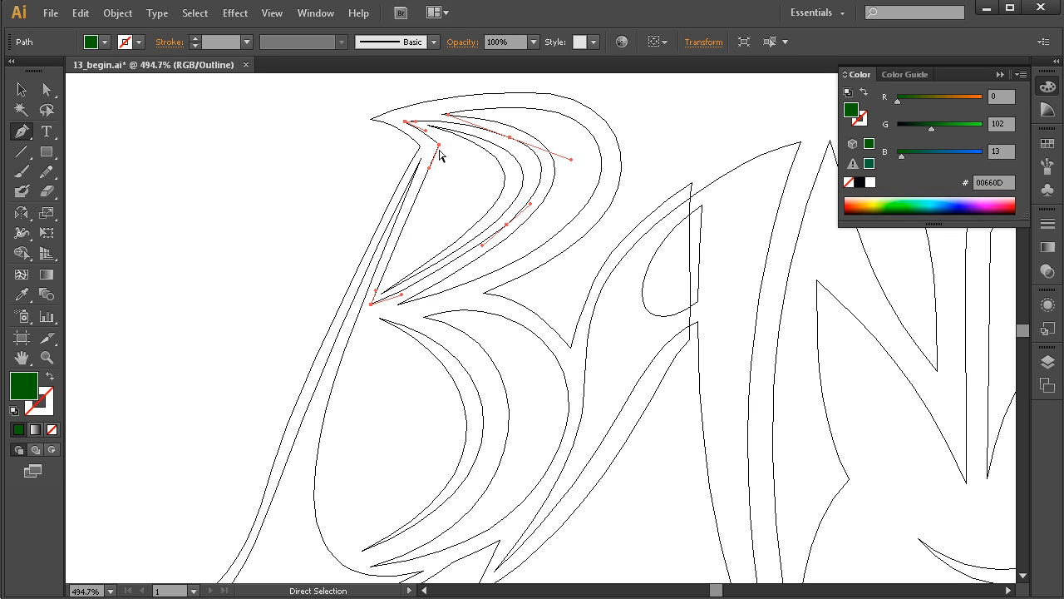
mouse_move(440, 147)
left_mouse_down()
mouse_move(450, 153)
mouse_move(432, 165)
left_mouse_up()
left_click(359, 215, "ctrl")
Select the new counter path inside the B's upper bowl and return the artwork to Preview view.
key("v")
left_click_drag(551, 247, 545, 247)
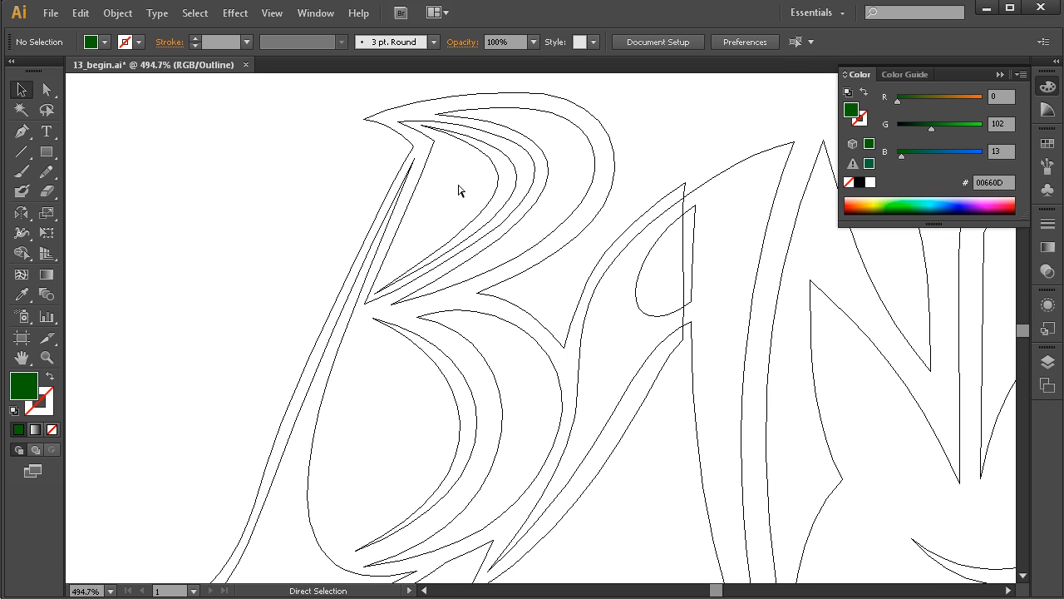
left_click(430, 156)
key("ctrl")
key("ctrl+y")
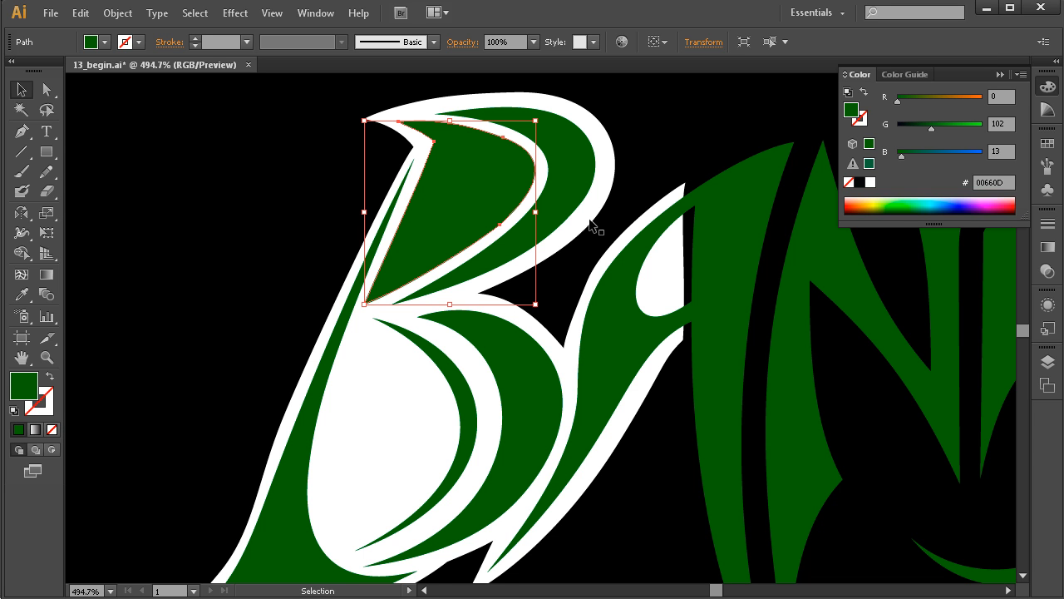
left_click(491, 208)
left_click_drag(490, 208, 297, 289)
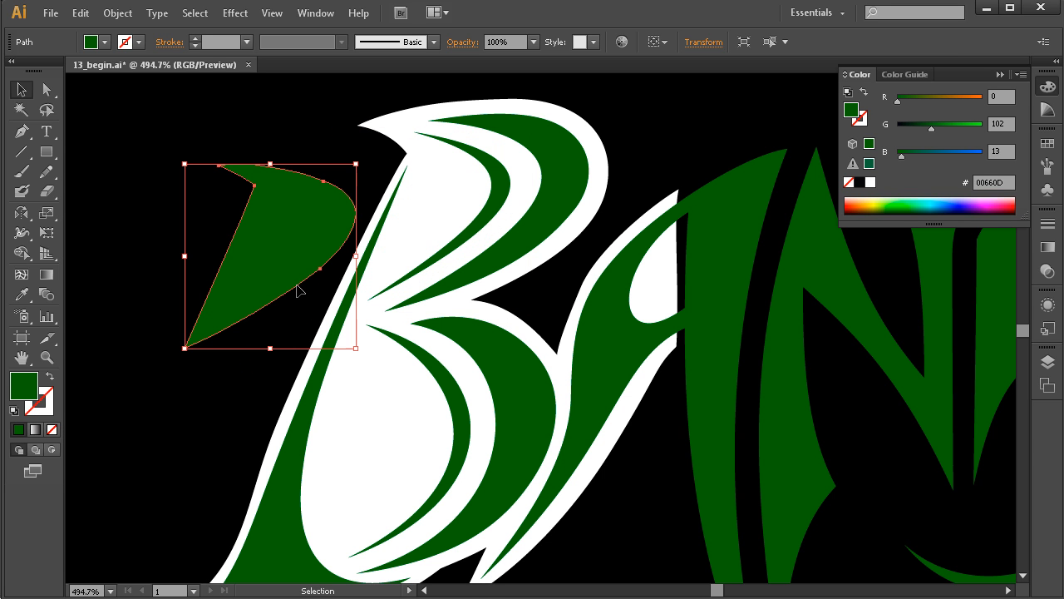
key("ctrl+z")
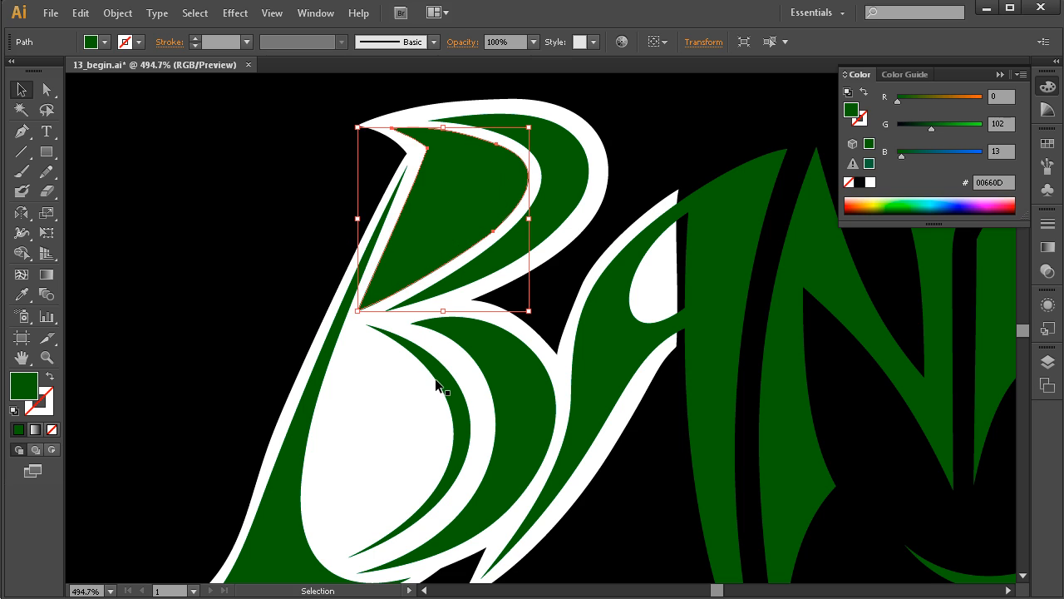
Select the upper counter path together with the white B outline shape and make them a compound path.
left_click_drag(616, 373, 602, 376)
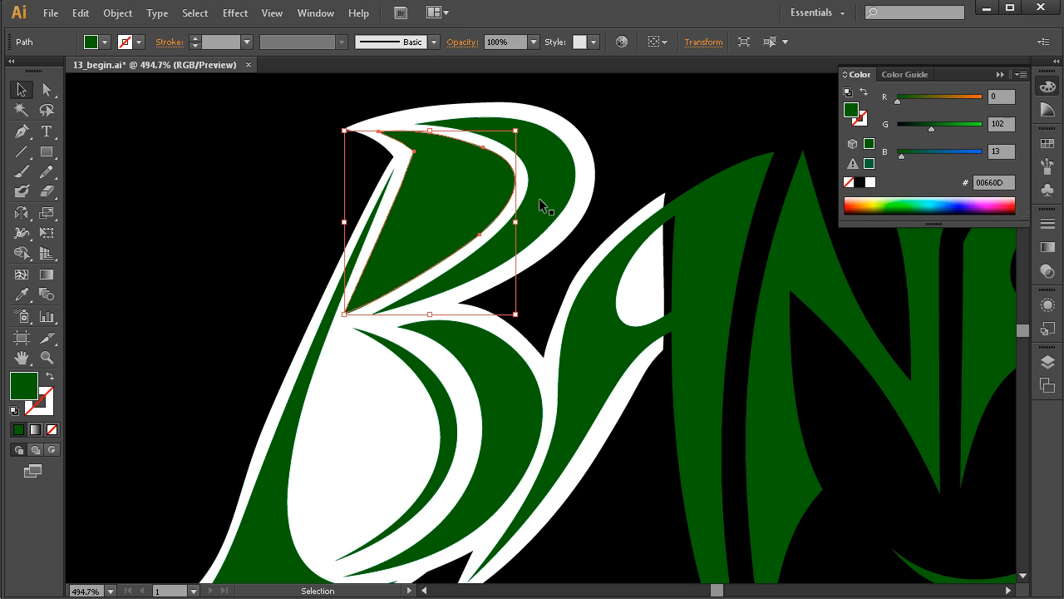
left_click(575, 141, "shift")
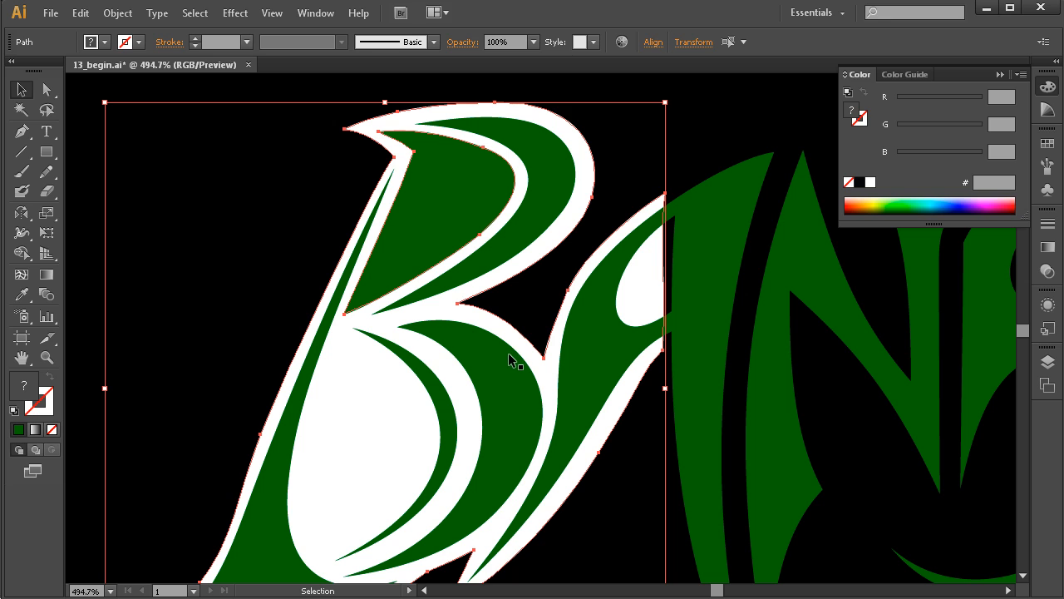
left_click(124, 18)
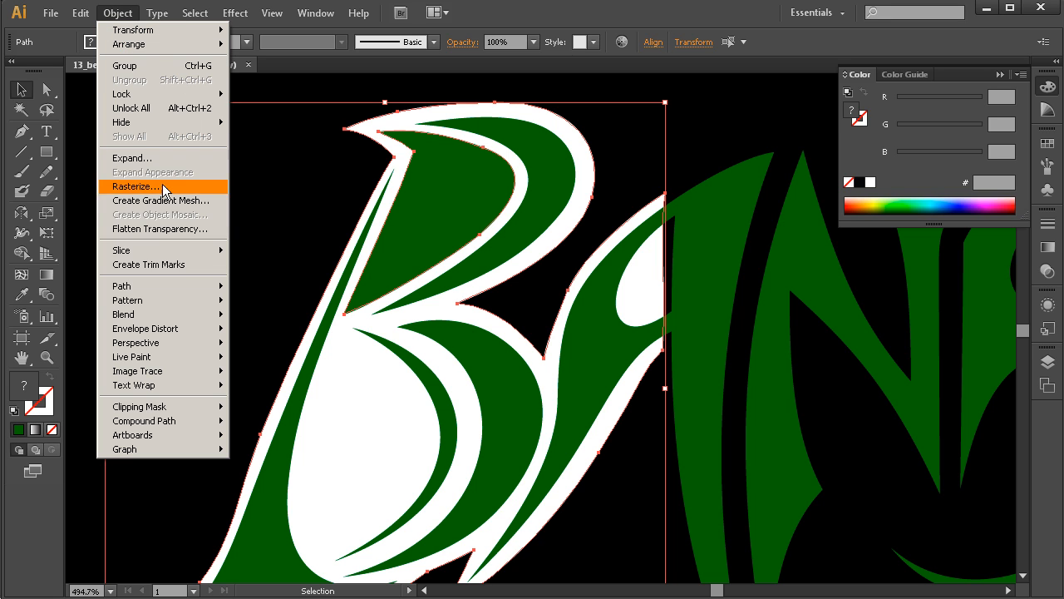
mouse_move(185, 319)
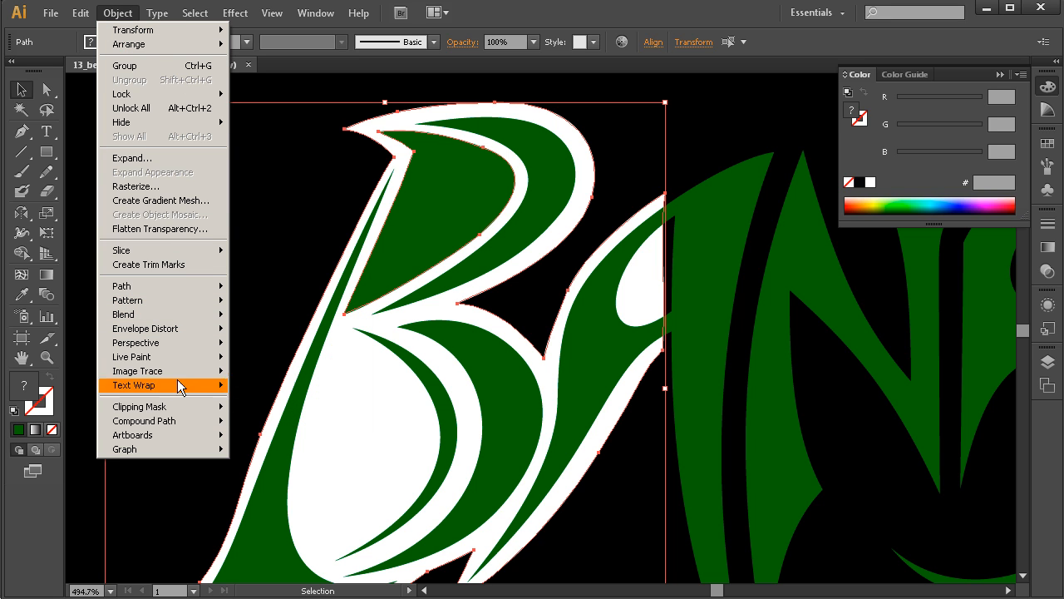
mouse_move(178, 422)
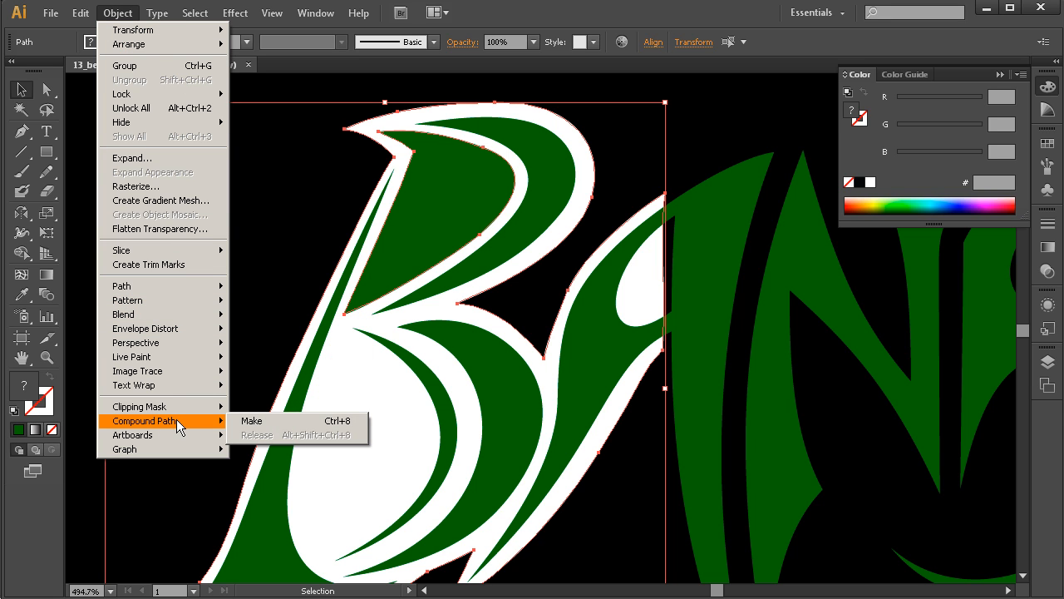
left_click(267, 425)
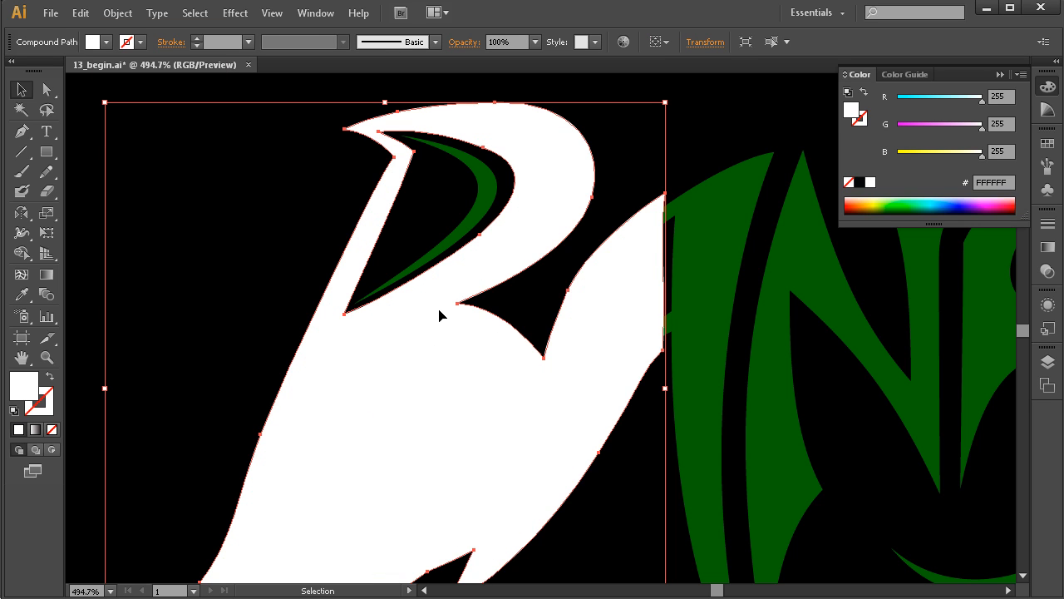
mouse_move(423, 371)
left_mouse_down()
mouse_move(589, 339)
mouse_move(420, 374)
left_mouse_up()
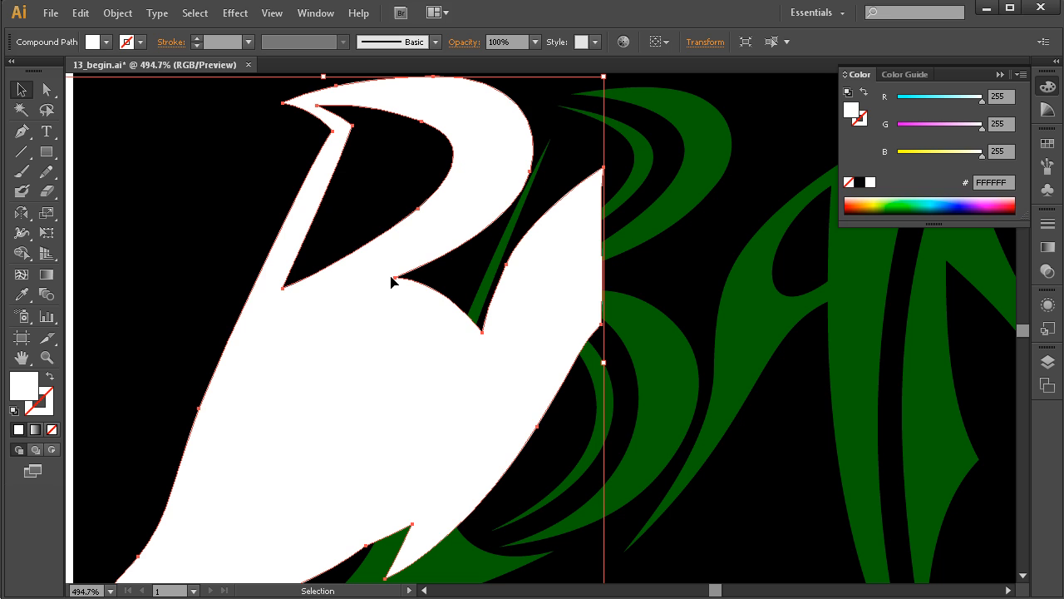
key("ctrl+z")
key("space")
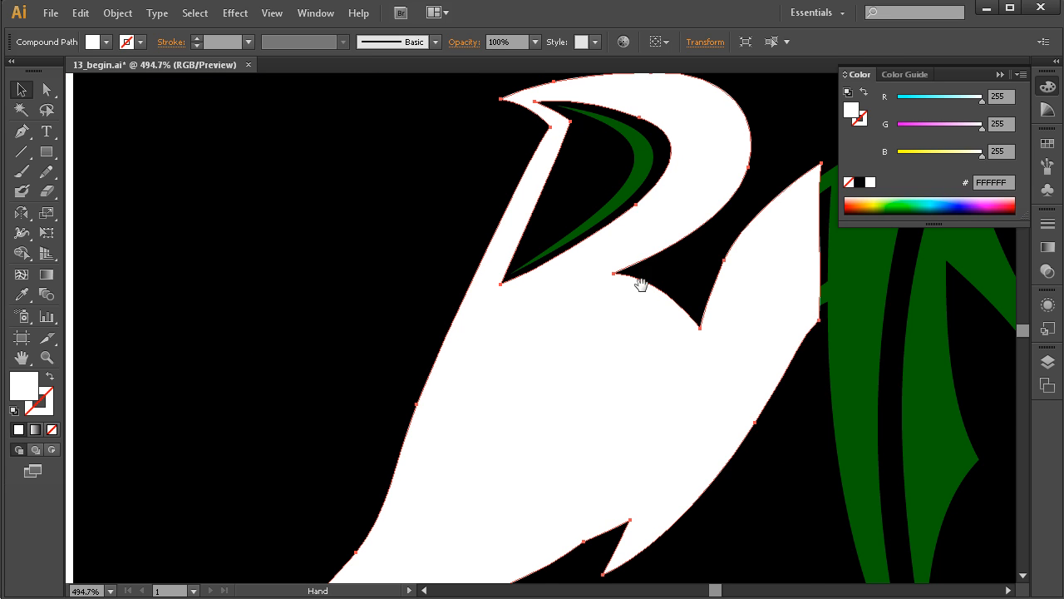
Rearrange the white compound path's stacking order so it sits behind the green letters but above the black background, and deselect it.
left_click_drag(619, 311, 566, 325)
left_click(117, 12)
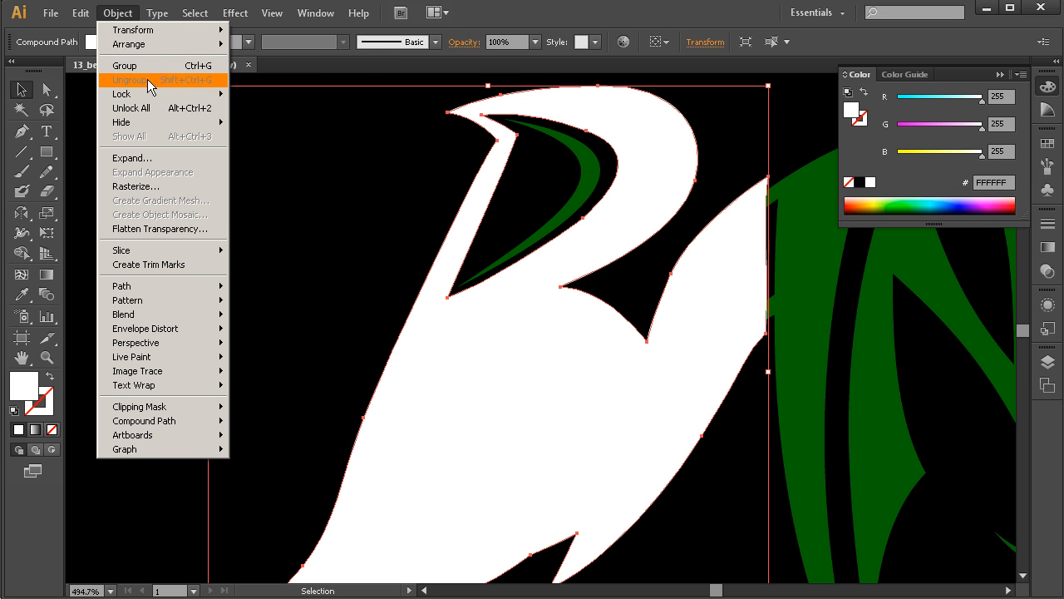
mouse_move(174, 47)
left_click(271, 85)
left_click(118, 13)
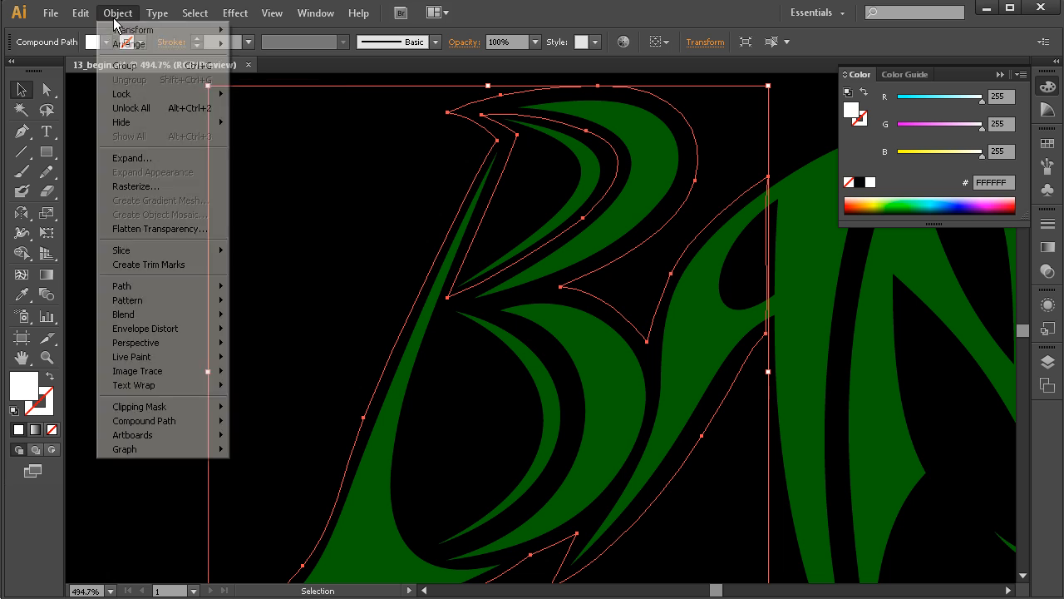
left_click(289, 58)
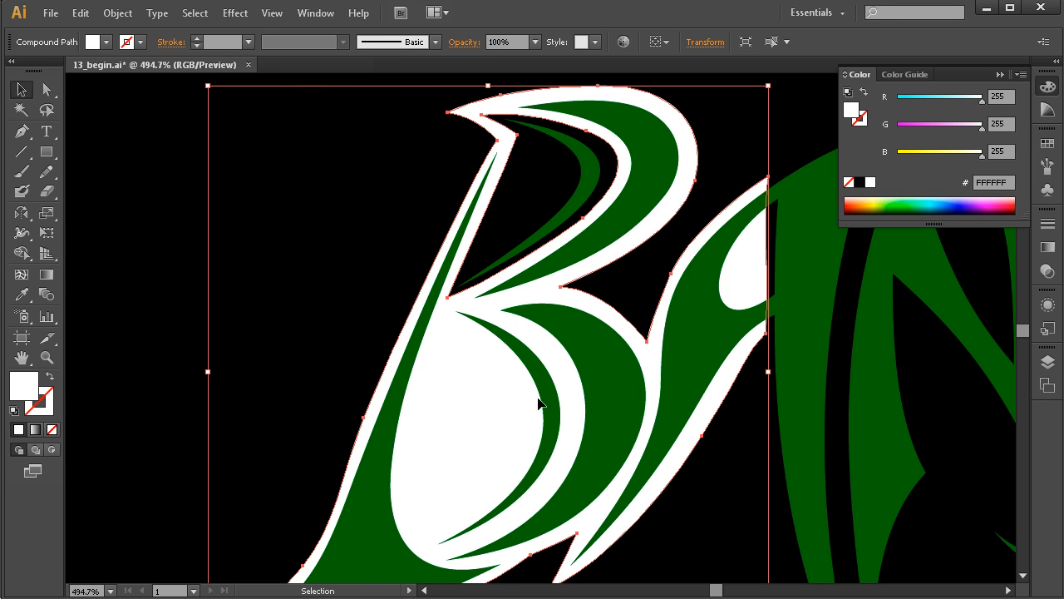
left_click(404, 320)
Fill the thin green stroke inside the B's upper counter with the outline's white using the Eyedropper, and deselect it.
left_click_drag(631, 328, 595, 331)
left_click_drag(575, 280, 524, 294)
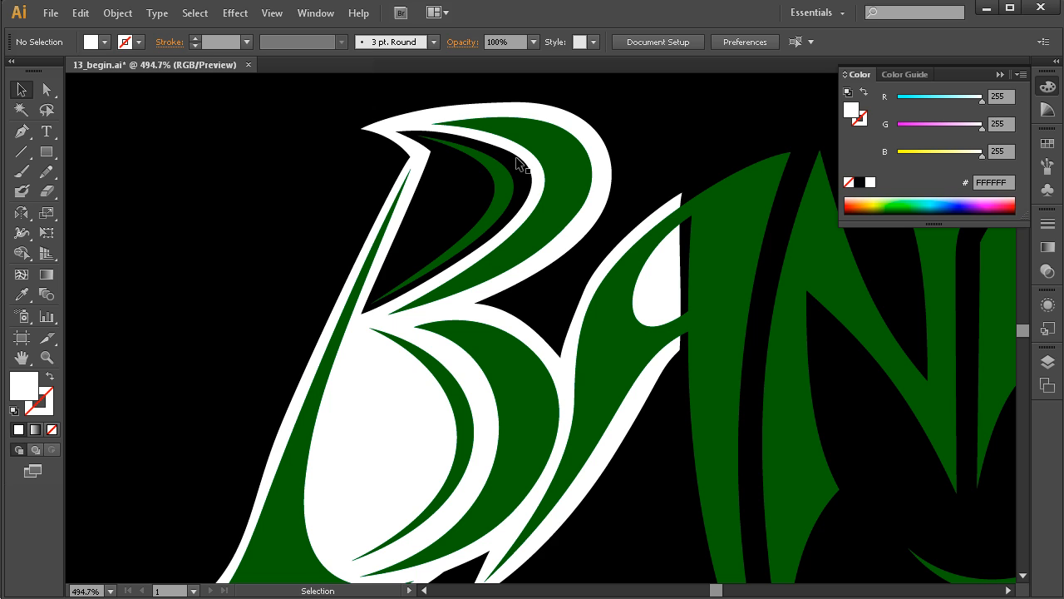
left_click_drag(480, 321, 431, 321)
left_click(444, 207)
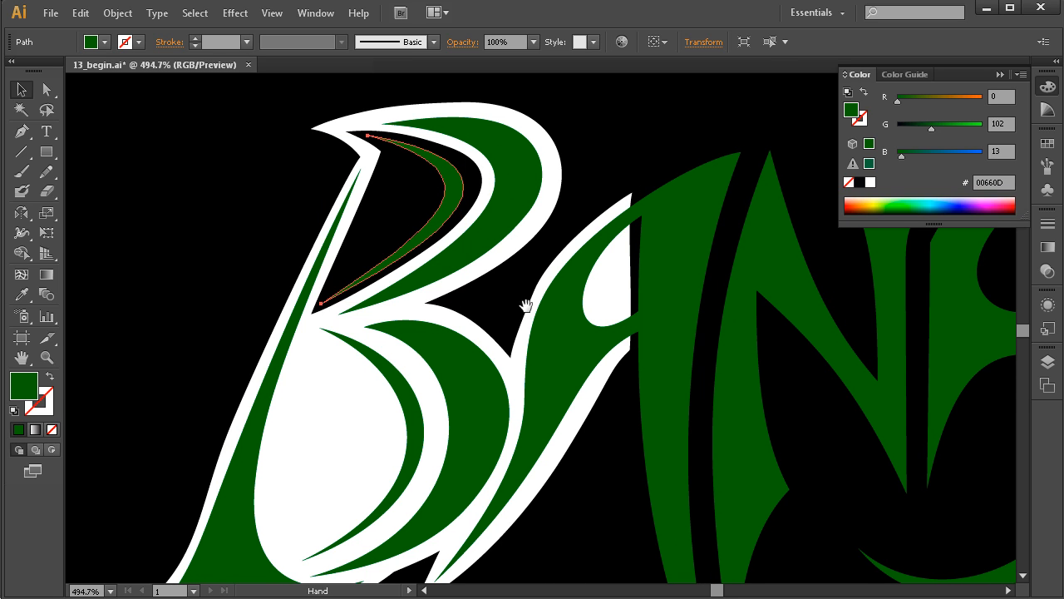
left_click_drag(525, 305, 508, 301)
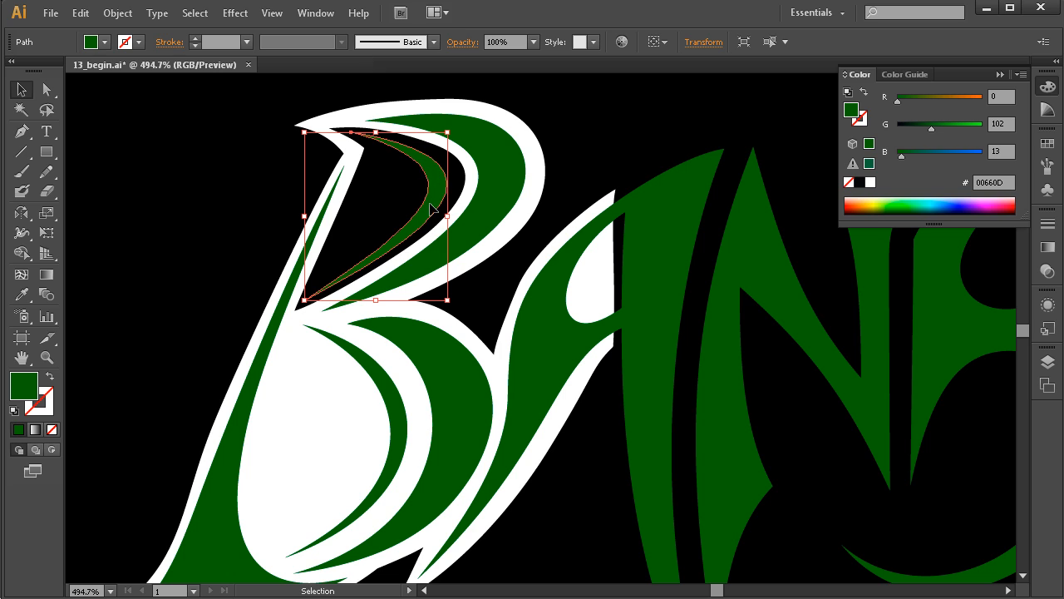
key("i")
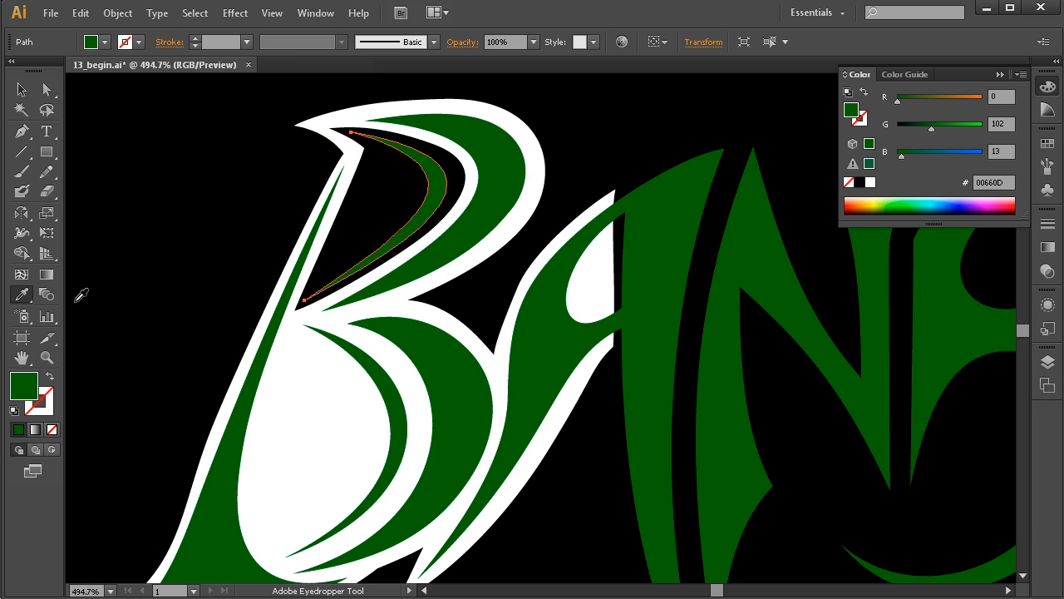
left_click(538, 164)
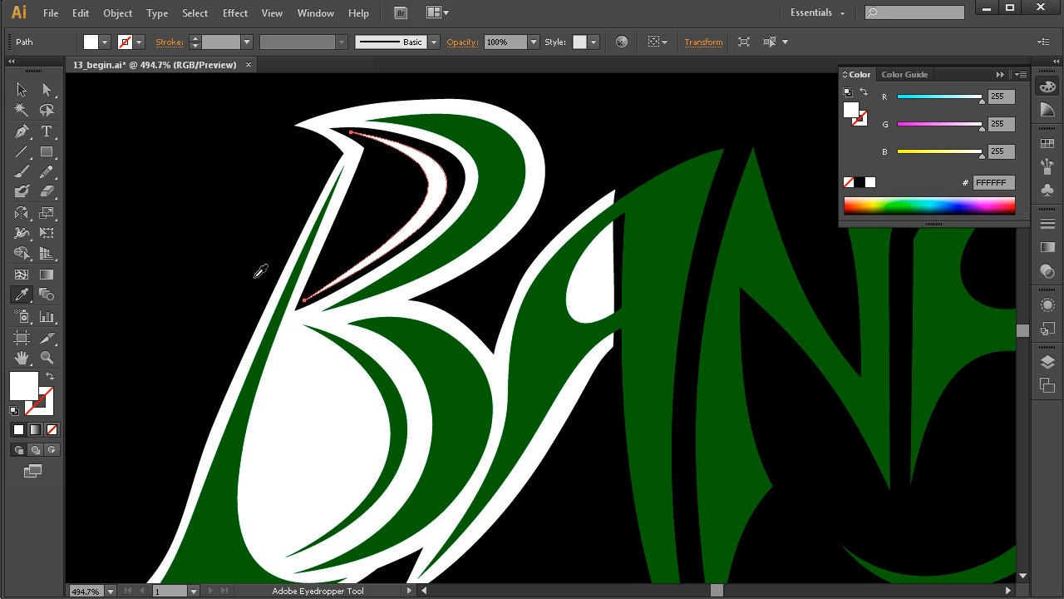
key("v")
left_click(285, 299)
scroll(499, 308, "right", 2)
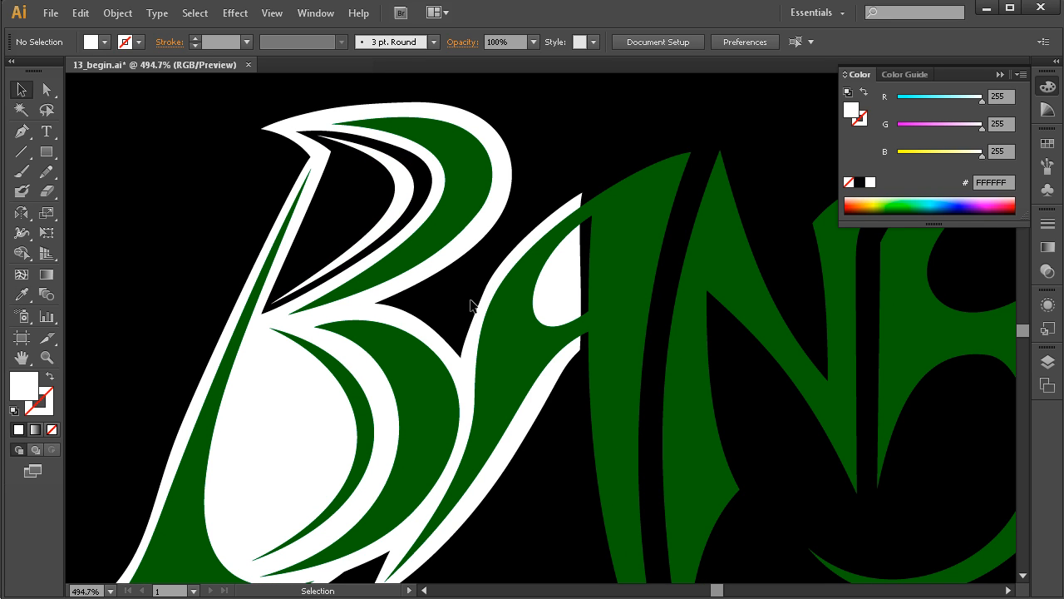
scroll(471, 306, "right", 2)
Sample the B's dark green onto the thin upper-counter stroke, adjust its fill to R 133, G 190, B 0, and deselect it.
left_click(365, 213)
scroll(606, 411, "right", 1)
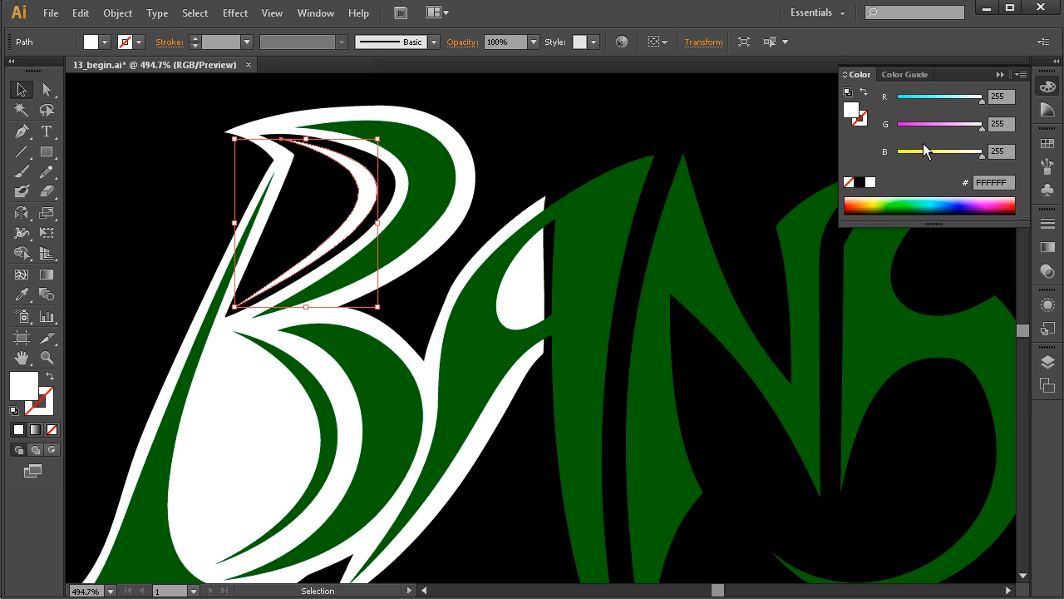
key("i")
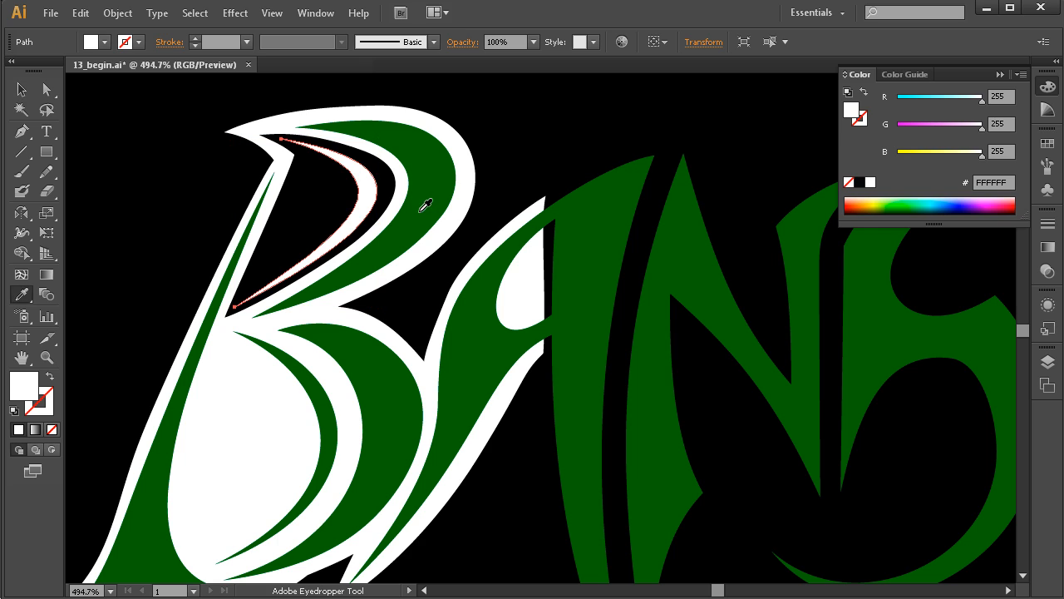
left_click(421, 207)
key("v")
left_click_drag(930, 129, 947, 126)
left_click_drag(901, 156, 899, 156)
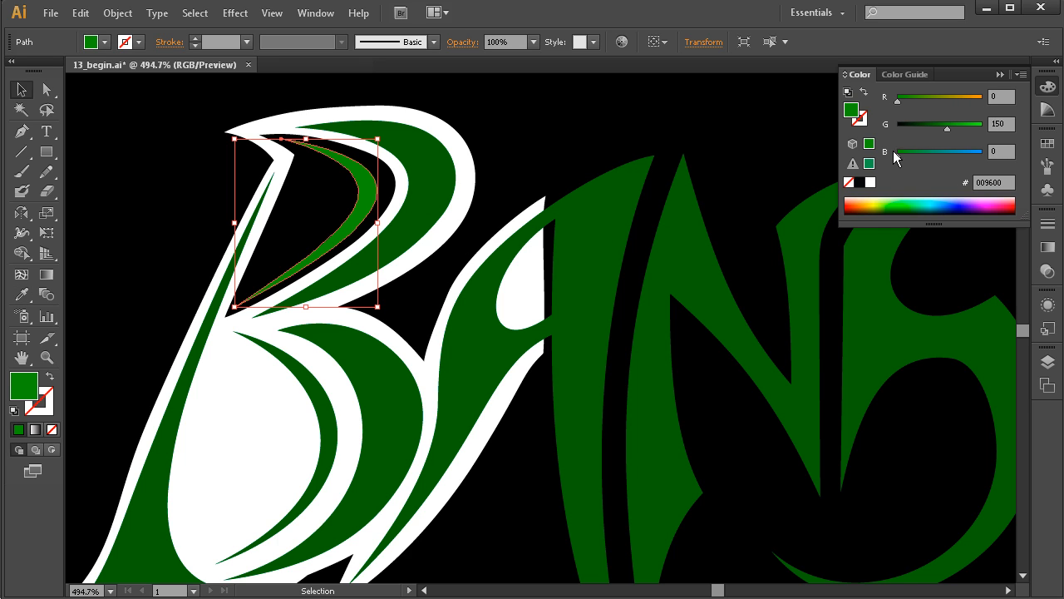
left_click_drag(900, 102, 960, 129)
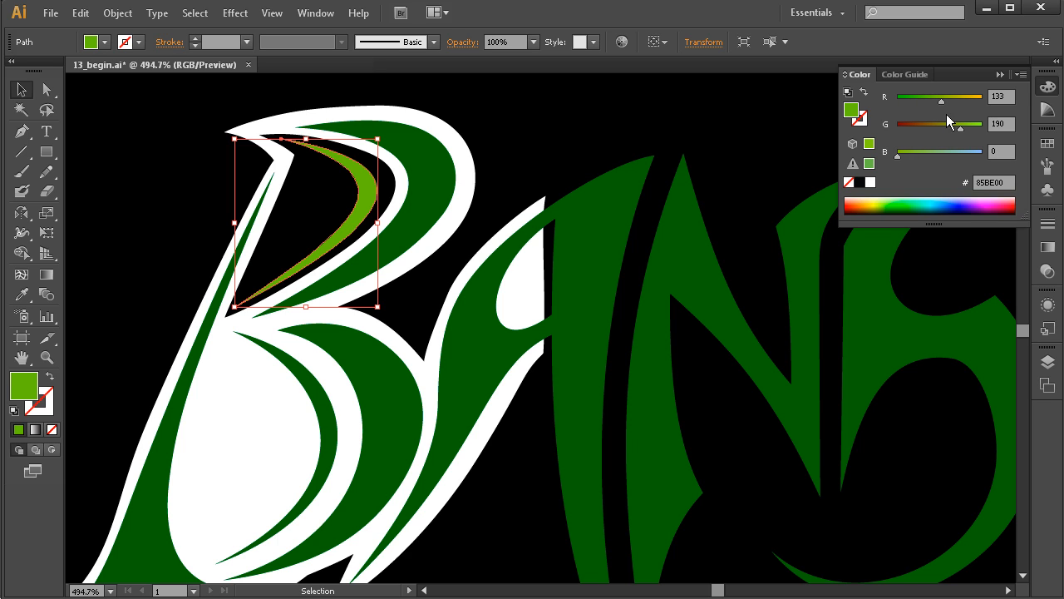
left_click(532, 147)
scroll(558, 371, "right", 1)
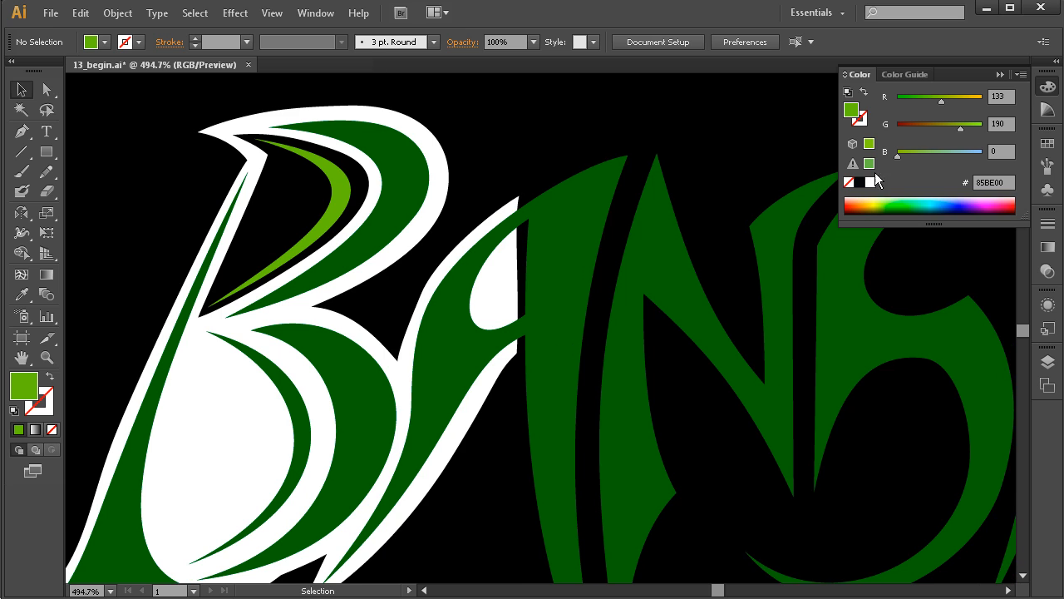
Shift the thin upper-counter stroke's fill to yellow-green R 163, G 208, B 0, and deselect it.
left_click(333, 197)
left_click_drag(963, 127, 953, 101)
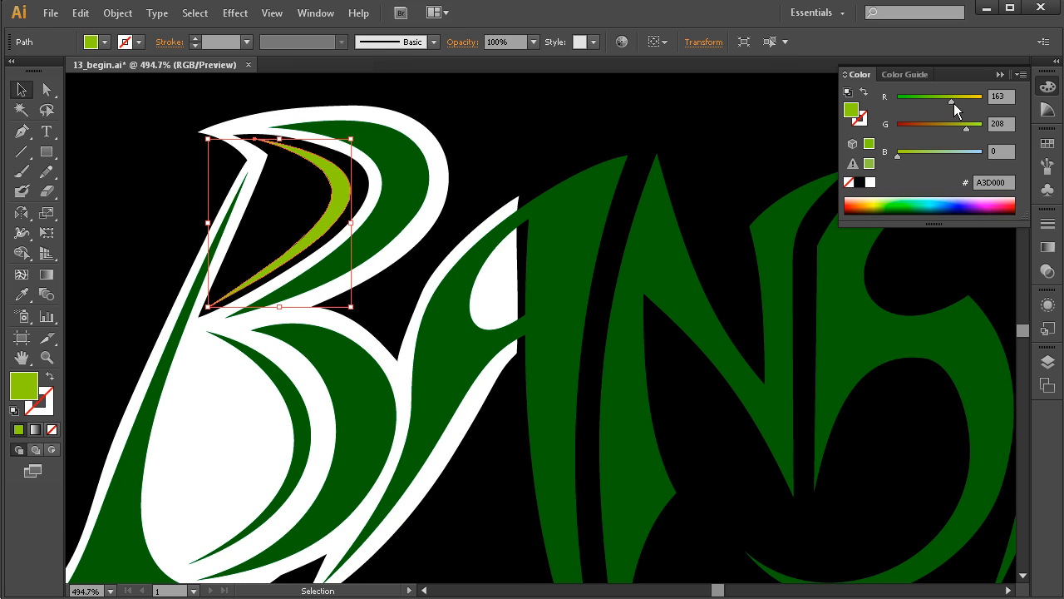
left_click(516, 136)
Examine the complete BANSHEE lettering on the black background, comparing the outlined B with the remaining letters.
mouse_move(559, 386)
left_mouse_down()
mouse_move(535, 374)
mouse_move(524, 387)
mouse_move(558, 399)
left_mouse_up()
left_click(538, 375, "ctrl+alt")
left_click(539, 376, "ctrl+alt")
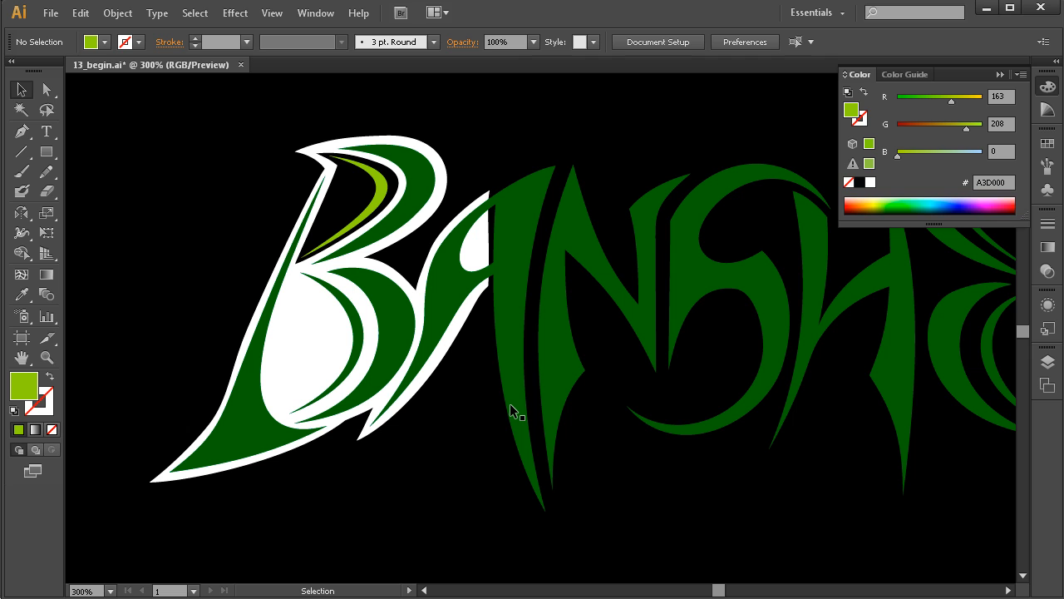
left_click_drag(637, 352, 534, 341)
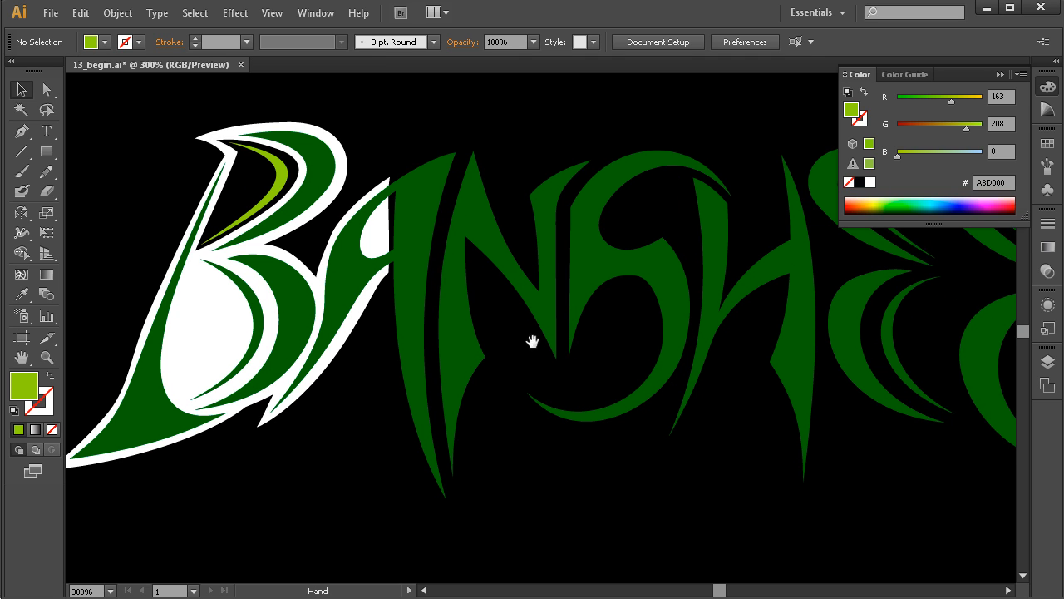
left_click(571, 356, "ctrl+alt")
left_click_drag(569, 370, 559, 371)
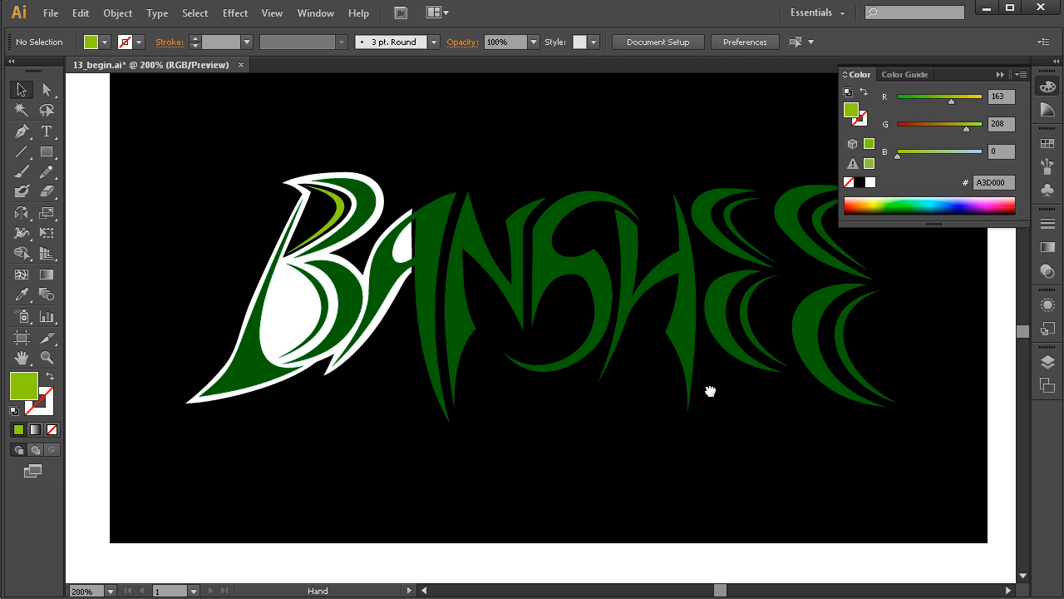
left_click_drag(711, 391, 683, 415)
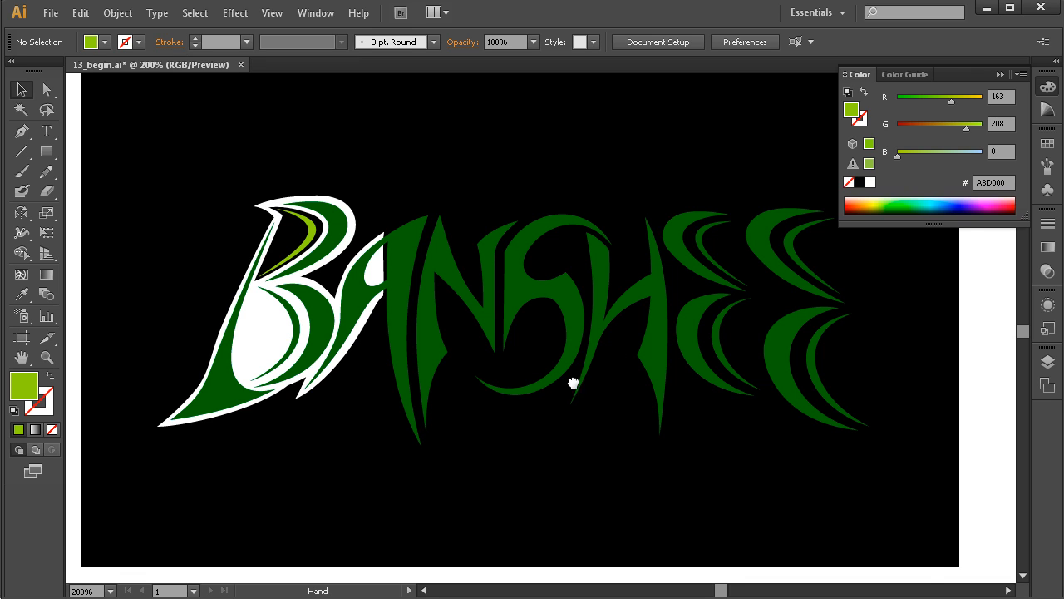
left_click_drag(573, 383, 542, 365)
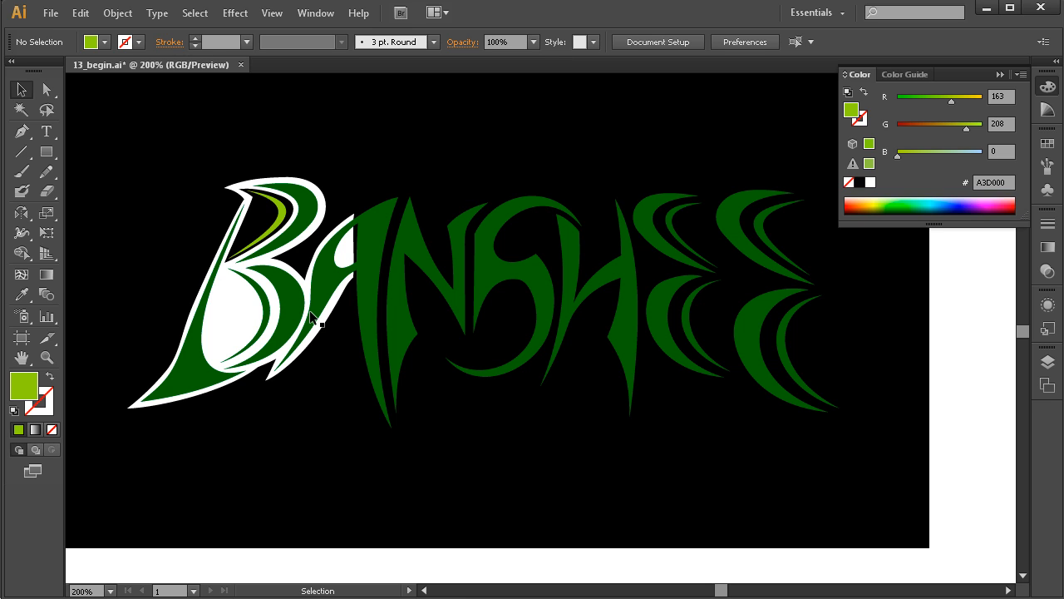
Create a wide text area below the BANSHEE lettering containing "Energy Infused Soda" in white.
key("t")
scroll(478, 387, "down", 1)
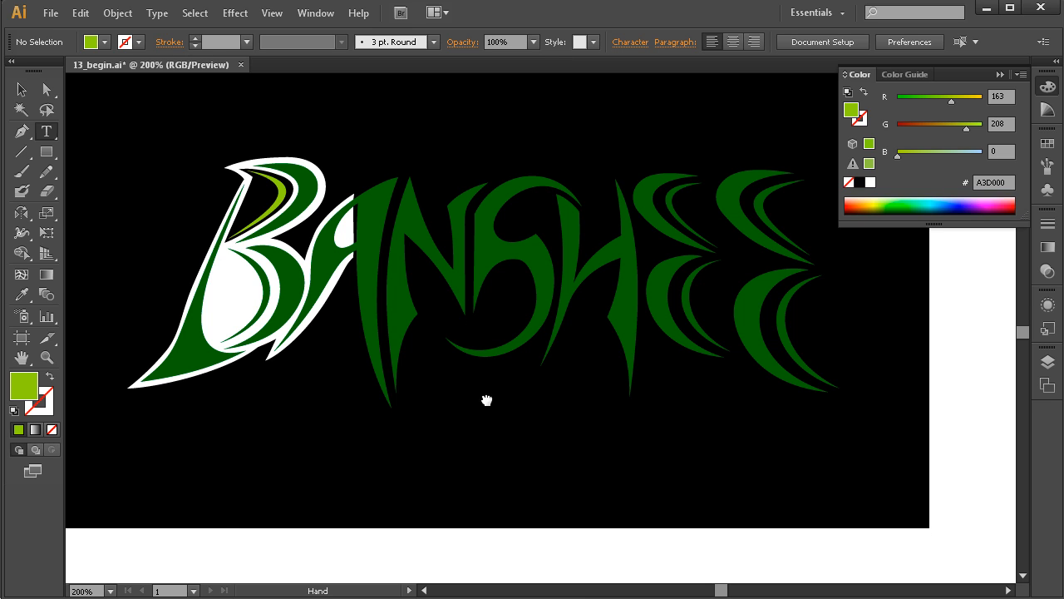
left_click_drag(271, 422, 741, 468)
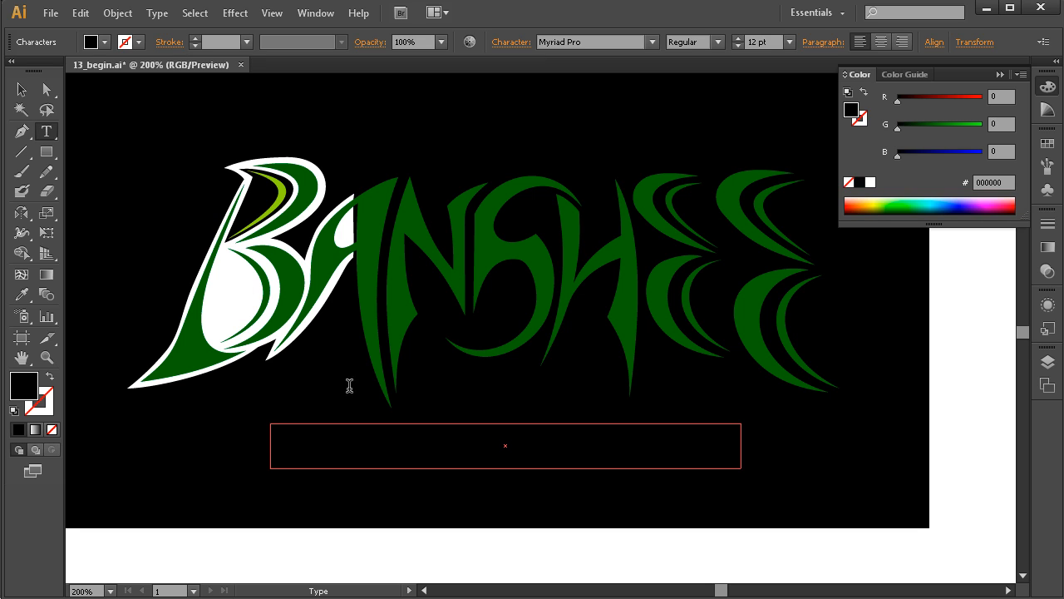
left_click(870, 182)
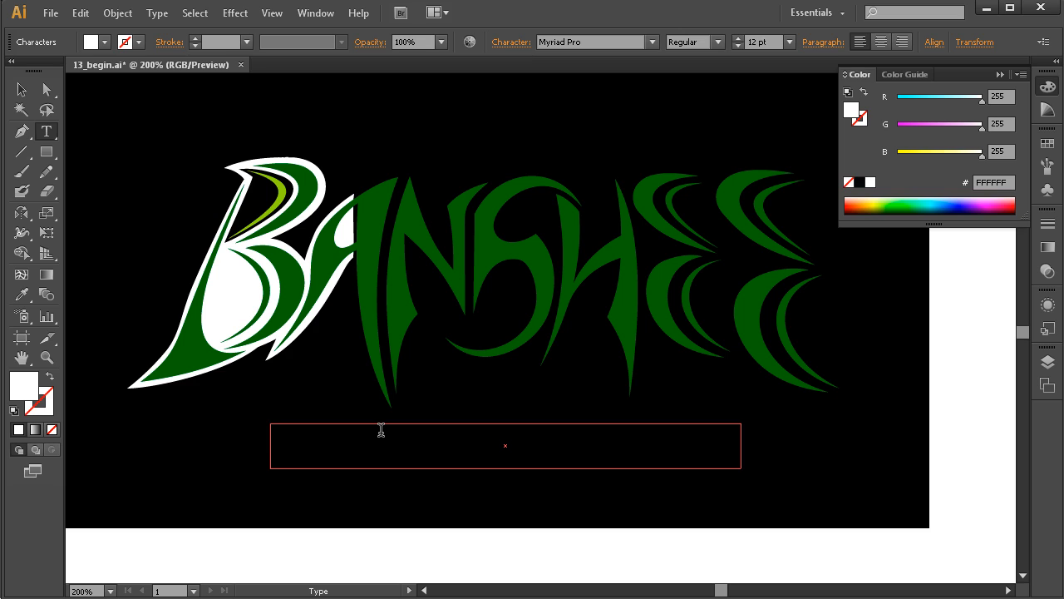
type("Energy Infused Soda")
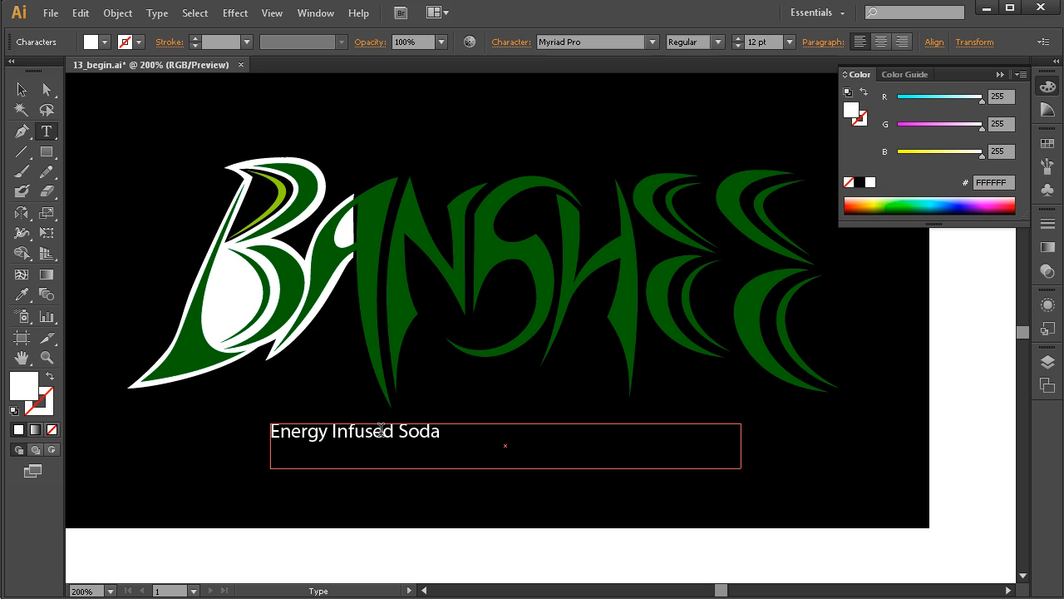
key("Escape")
Centre-align the "Energy Infused Soda" text in its text area and set its size to 16 pt.
triple_click(380, 432)
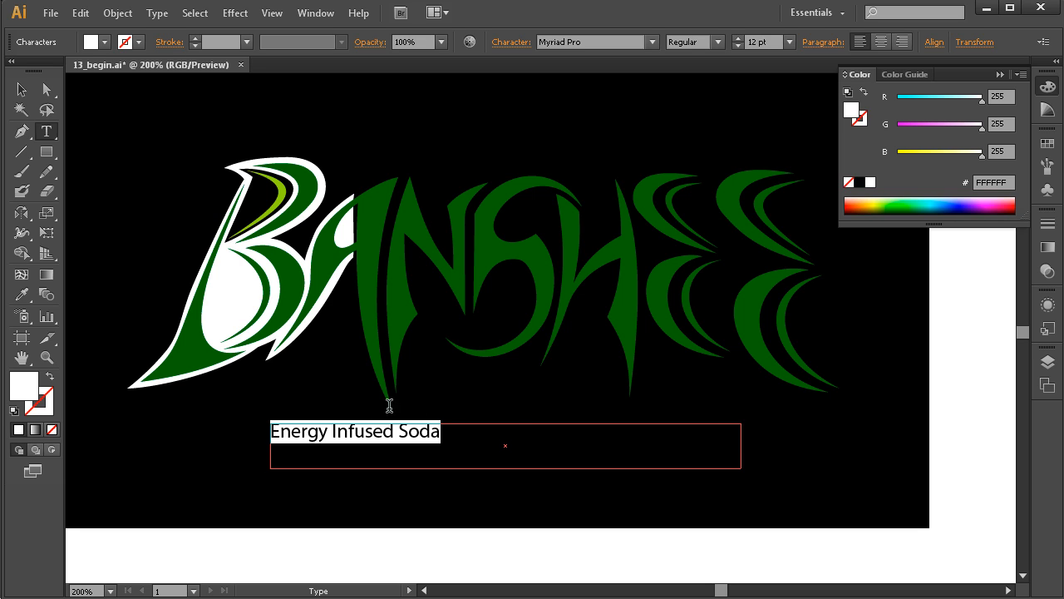
left_click(880, 42)
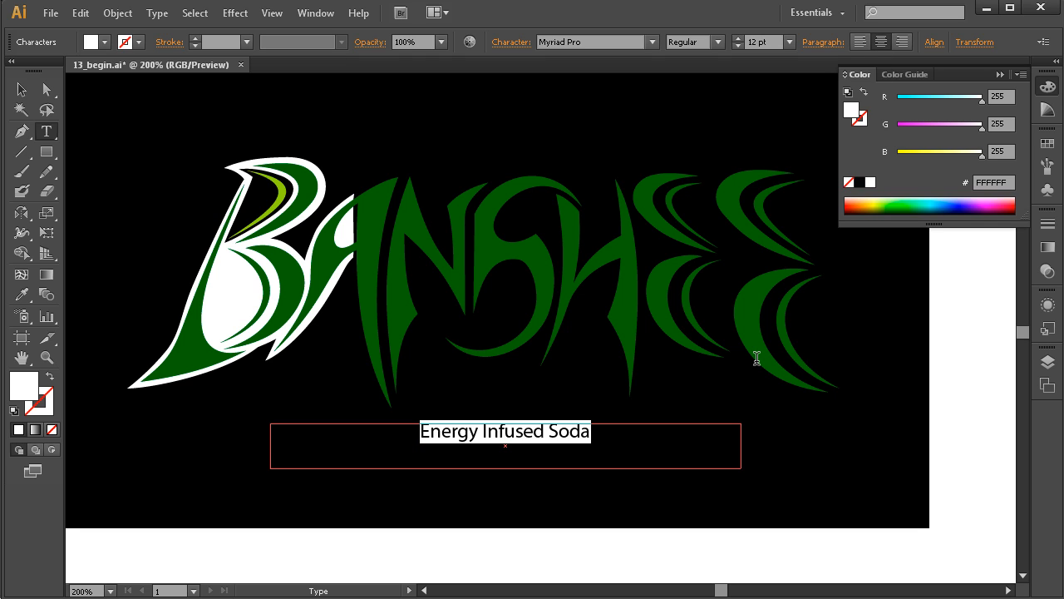
left_click(736, 38)
left_click(737, 38)
left_click(738, 38)
left_click(738, 38)
Change the "Energy Infused Soda" tagline's font to Aller.
left_click(591, 42)
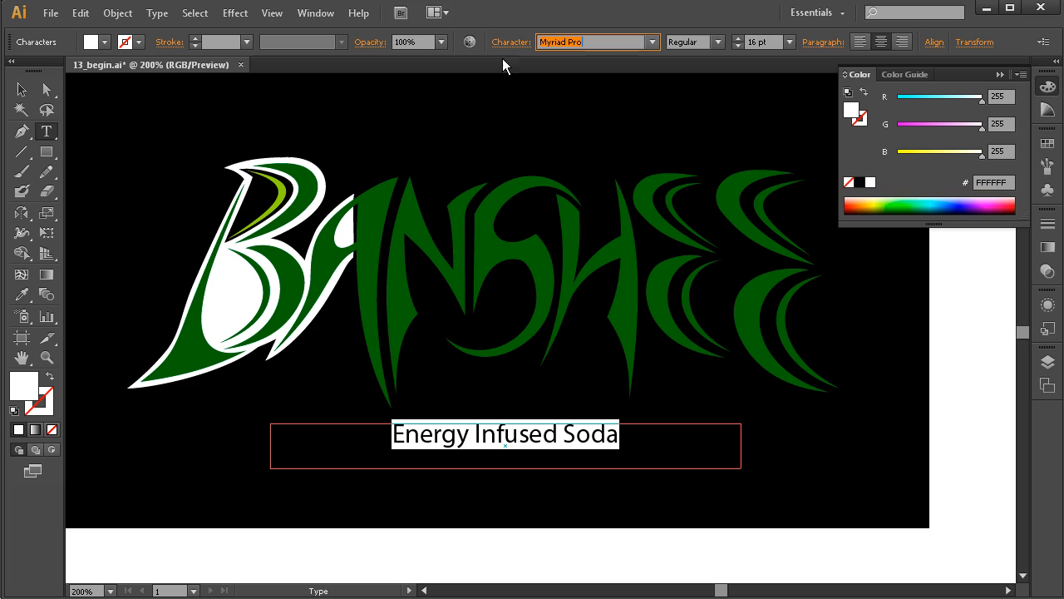
type("Aller")
key("Return")
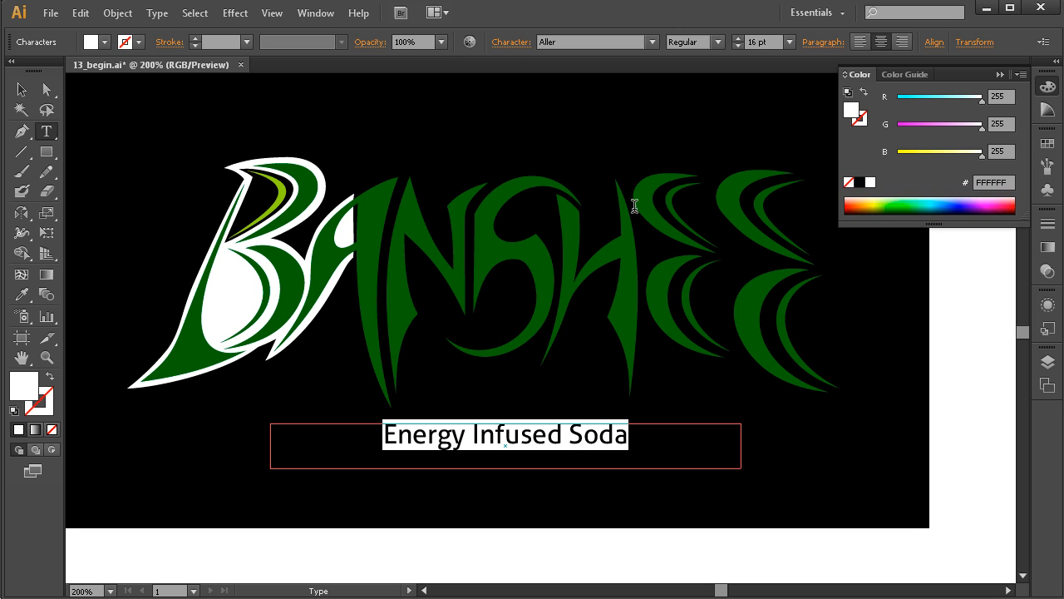
Set the tagline in all caps and increase its tracking so the letters are spaced wider.
left_click(510, 42)
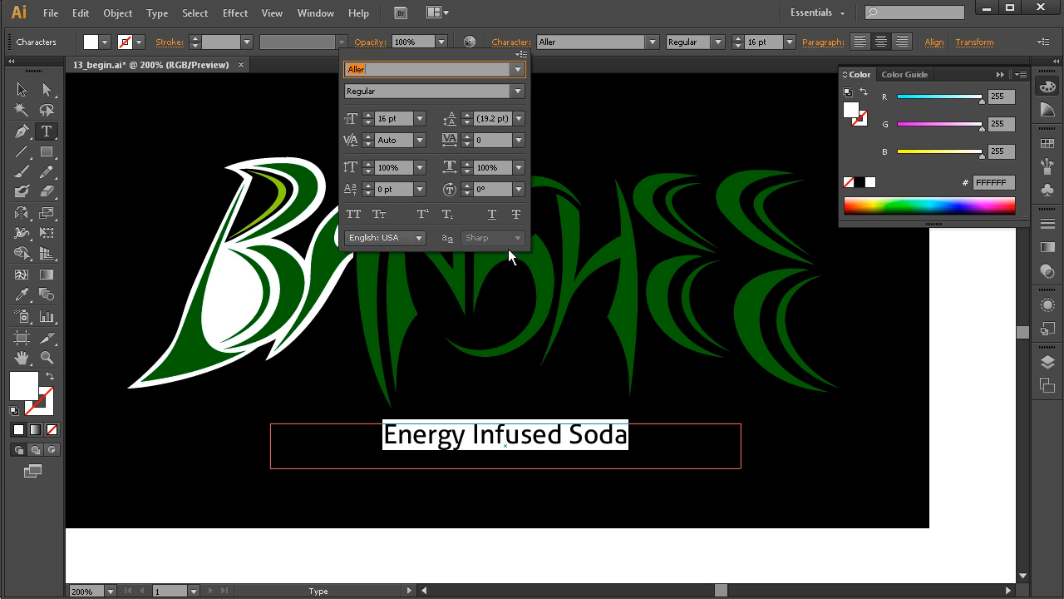
left_click(354, 215)
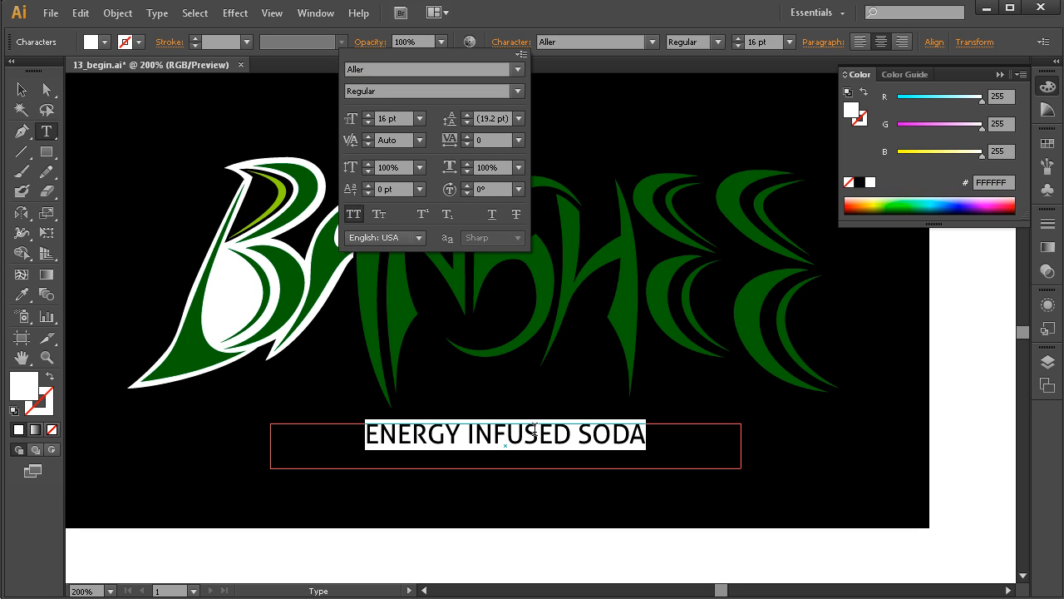
left_click(468, 135)
left_click(468, 136)
left_click(467, 136)
left_click(467, 136)
left_click(468, 135)
left_click(467, 135)
left_click(467, 135)
left_click(468, 135)
left_click(467, 136)
left_click(467, 136)
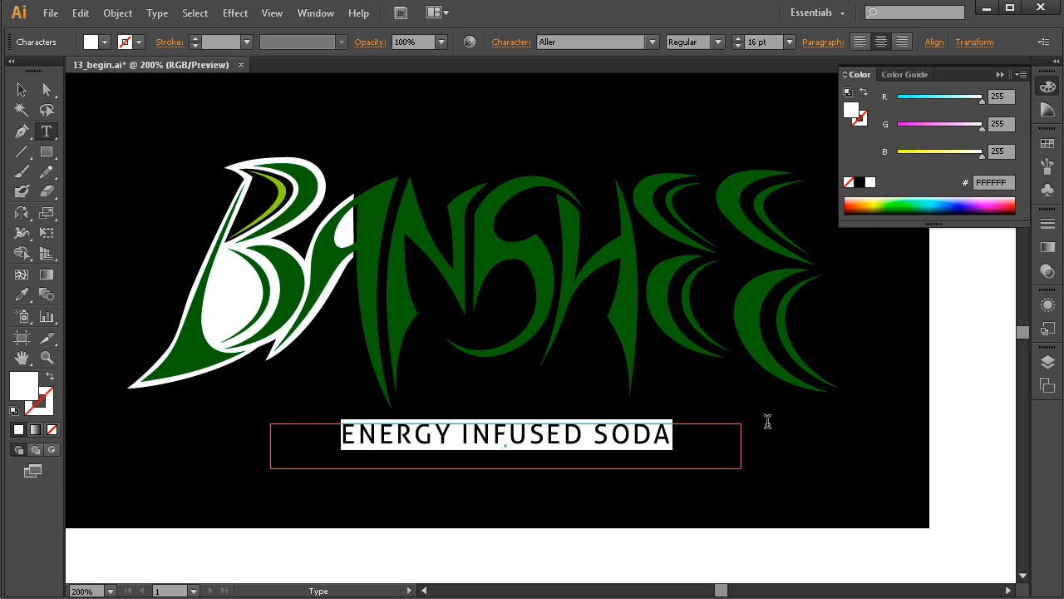
Move the tagline slightly further down below the BANSHEE lettering and deselect it.
left_click(22, 93)
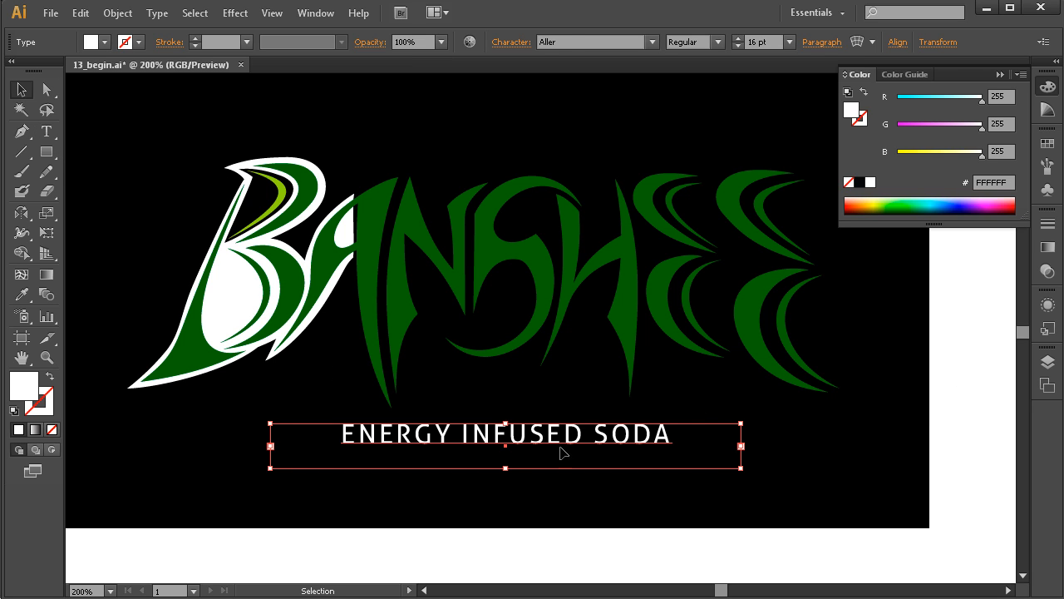
left_click(786, 507)
left_click_drag(587, 440, 587, 450)
left_click(931, 437)
left_click_drag(691, 446, 679, 465)
left_click(578, 416, "ctrl+alt")
left_click_drag(583, 357, 564, 427)
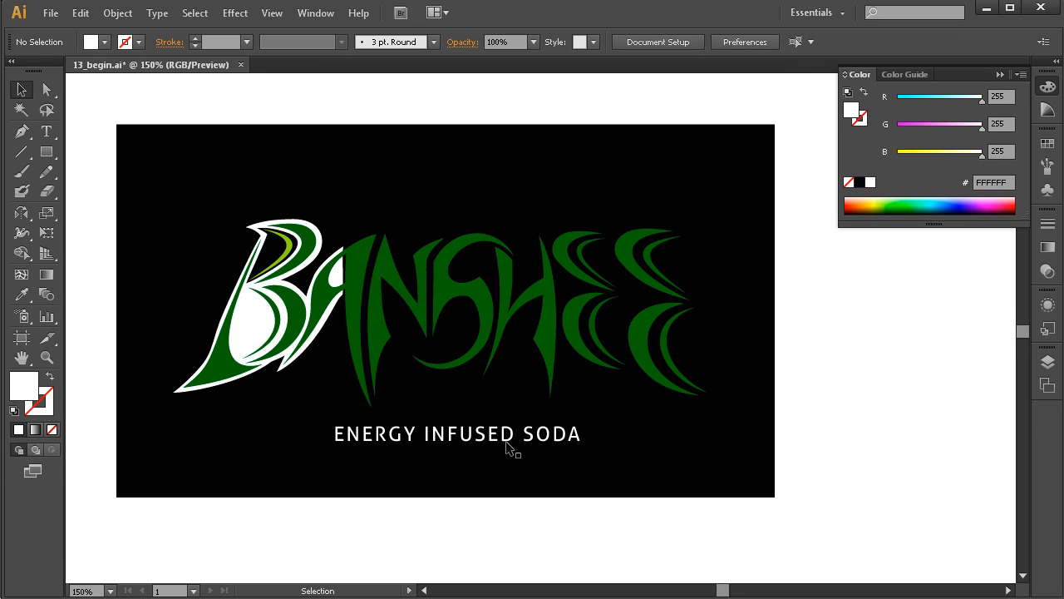
left_click_drag(474, 365, 486, 407)
left_click(476, 413, "ctrl+alt")
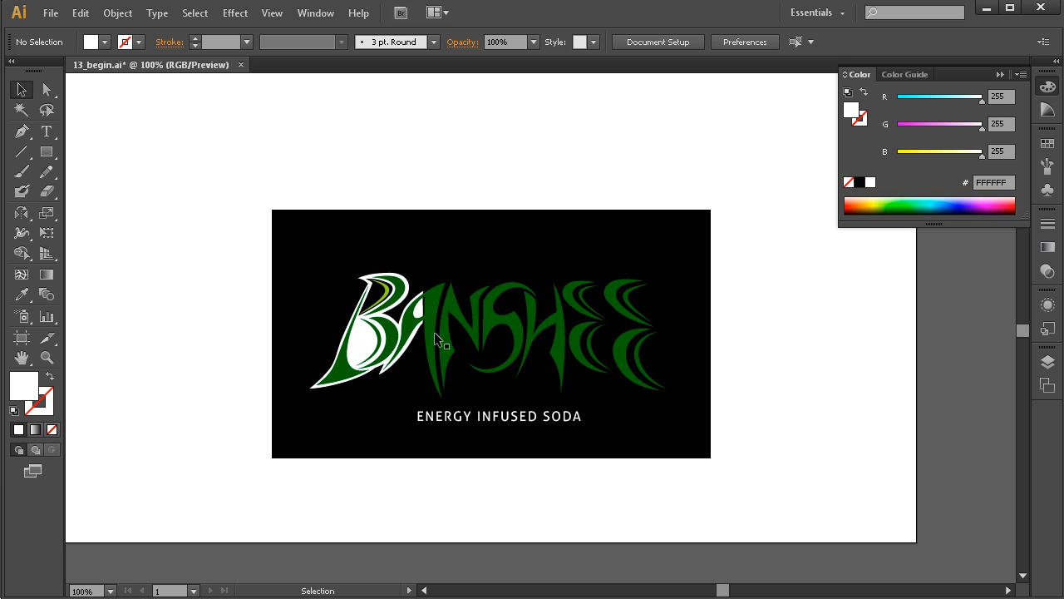
left_click_drag(763, 163, 261, 452)
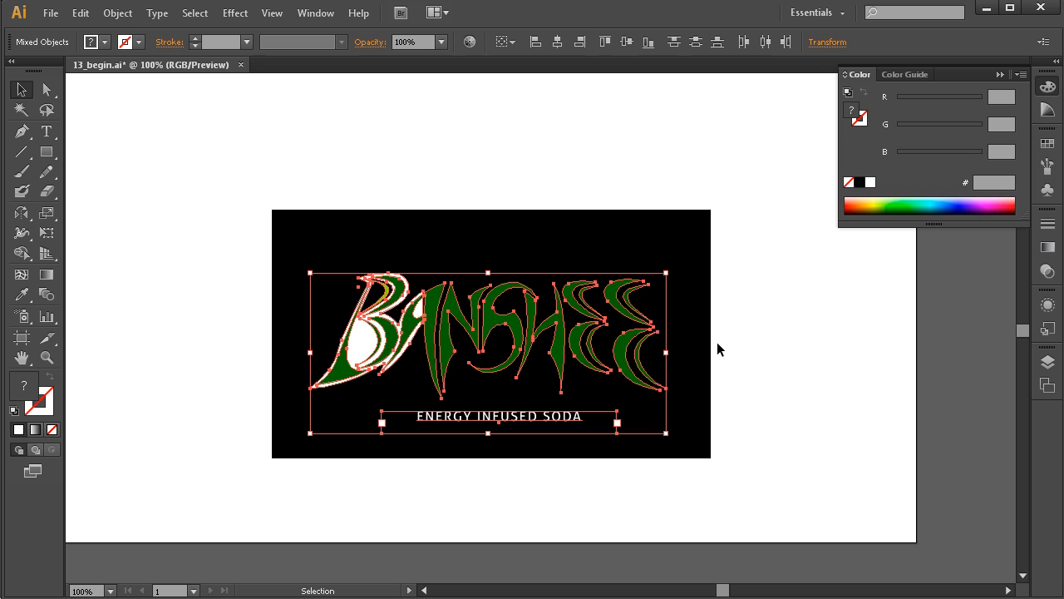
left_click_drag(584, 352, 725, 352)
key("ctrl+z")
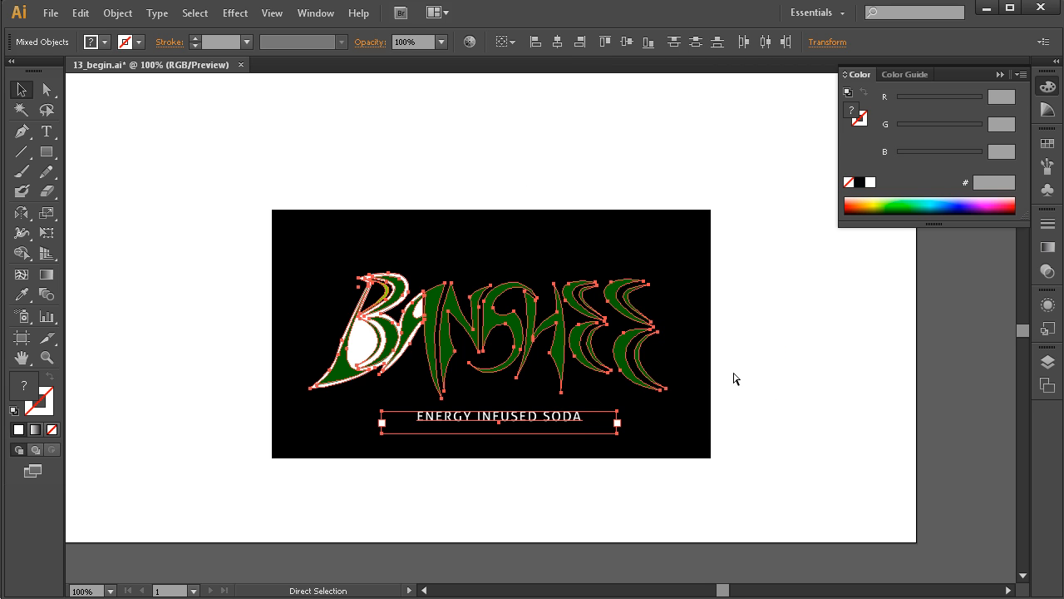
Move the finished BANSHEE logo with its black background from the pasteboard onto the upper-left area of the artboard.
left_click_drag(360, 285, 748, 407)
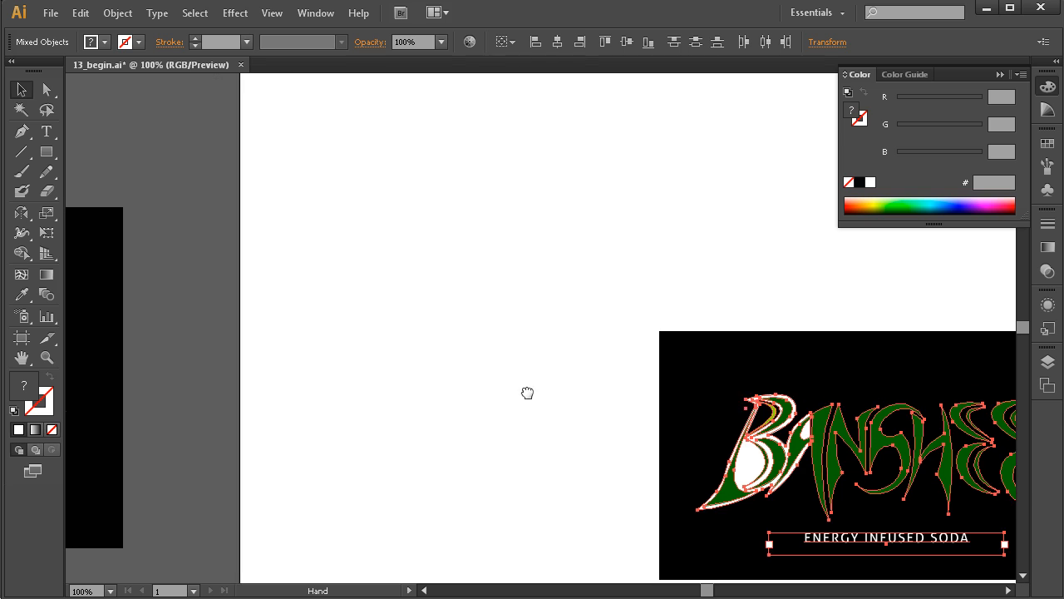
left_click_drag(378, 370, 599, 353)
left_click_drag(443, 368, 724, 356)
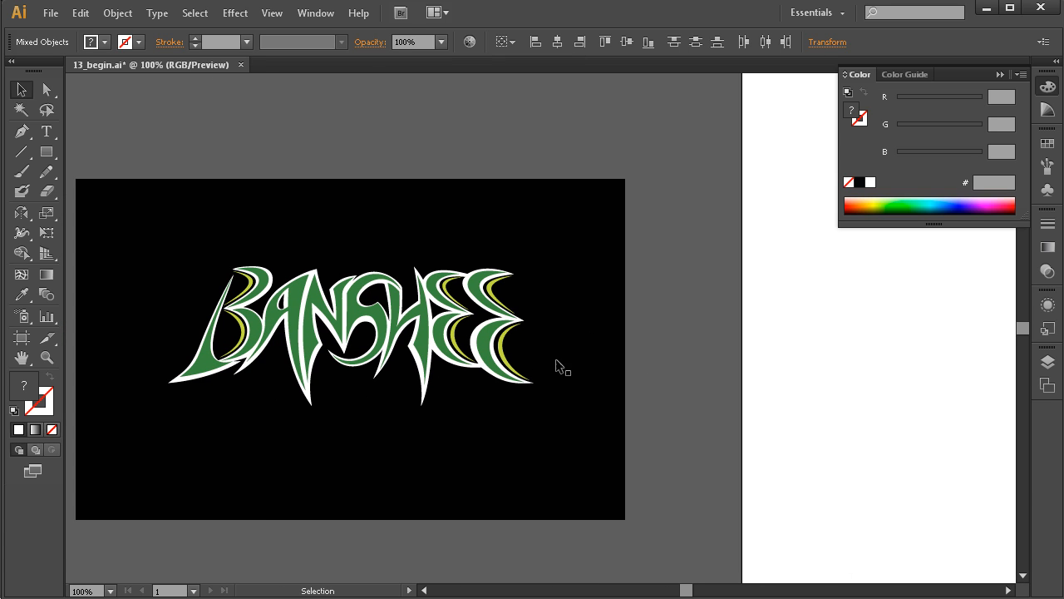
left_click_drag(655, 209, 176, 489)
left_click_drag(693, 388, 647, 400)
left_click(654, 405, "ctrl+alt")
left_click(659, 401, "ctrl+alt")
left_click_drag(637, 319, 534, 421)
left_click_drag(232, 353, 599, 301)
left_click_drag(677, 423, 636, 398)
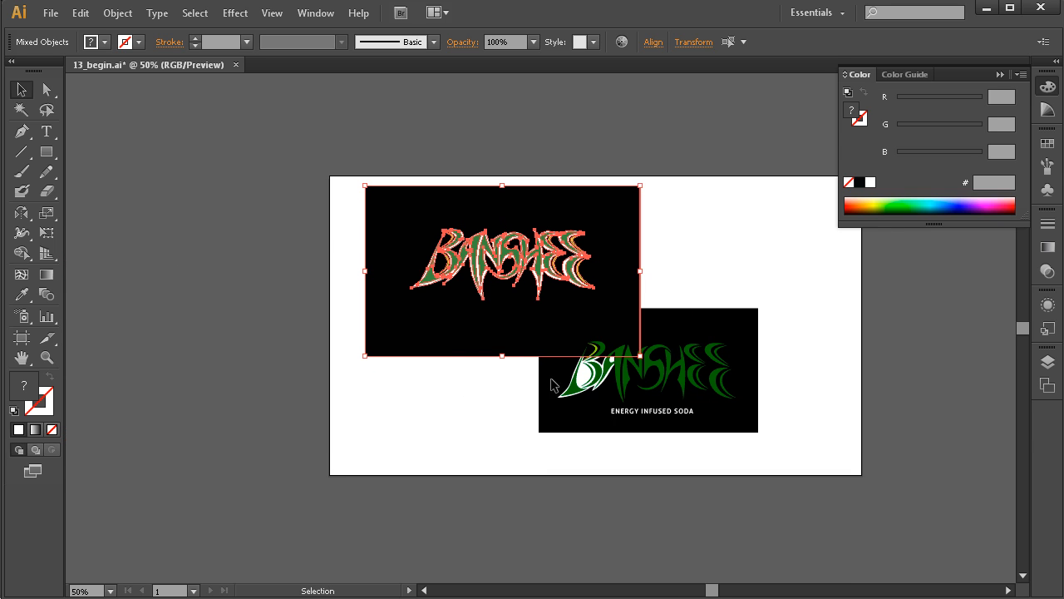
Unlock all objects and move the partly outlined logo with its black background and tagline to the artboard's lower-right corner.
left_click(125, 15)
left_click(165, 105)
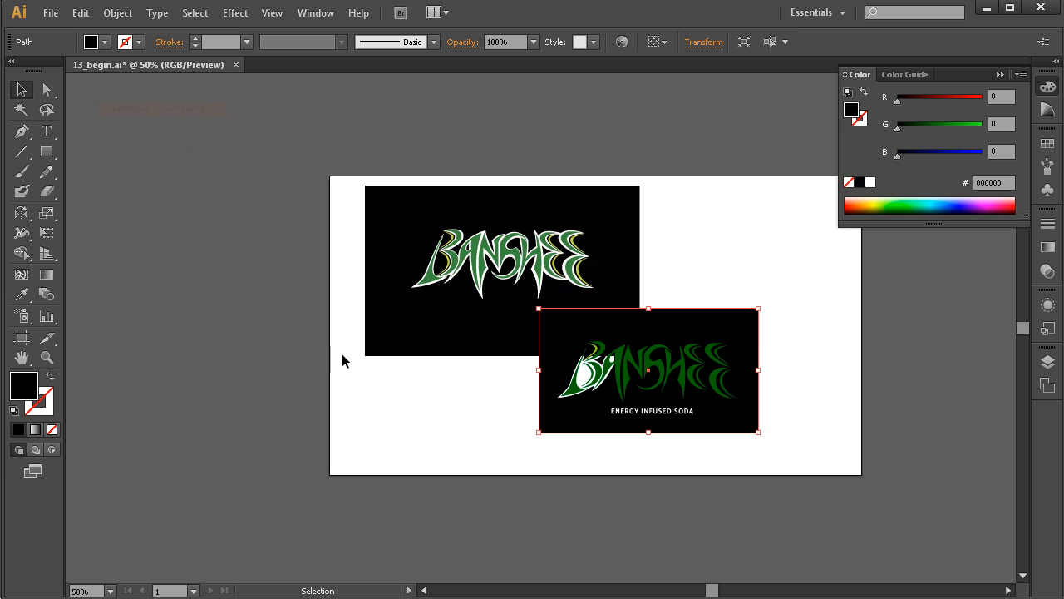
left_click_drag(815, 298, 544, 452)
left_click(648, 286, "shift")
left_click_drag(659, 351, 748, 376)
left_click(739, 313)
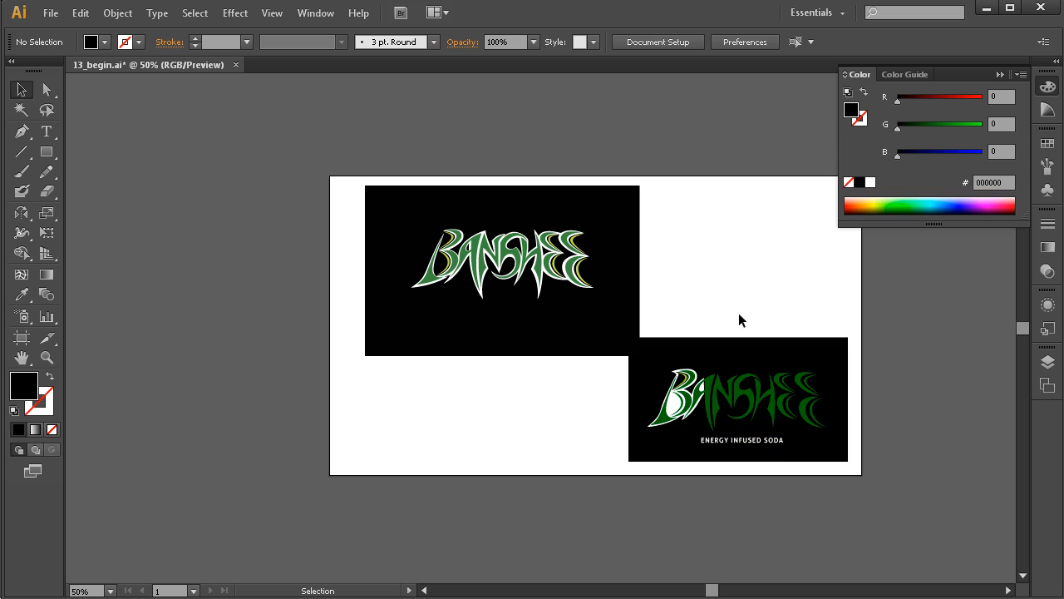
Move the "Energy Infused Soda" tagline from the partly outlined logo to below the finished BANSHEE lettering, and deselect it.
left_click(772, 445)
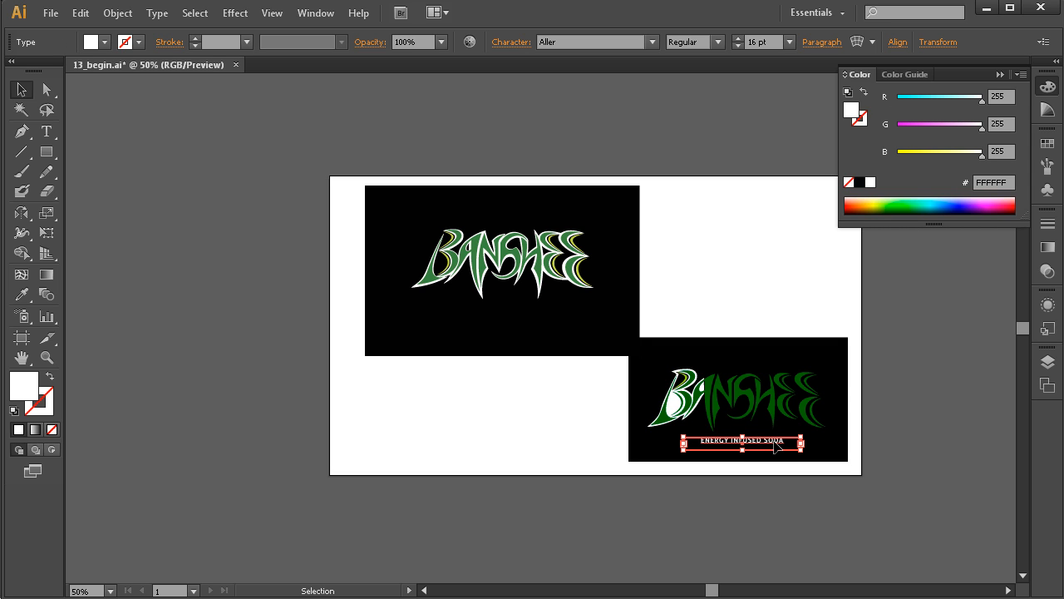
left_click_drag(772, 445, 540, 318)
left_click(540, 375)
left_click_drag(559, 382, 555, 394)
left_click_drag(658, 214, 362, 380)
left_click_drag(533, 399, 530, 421)
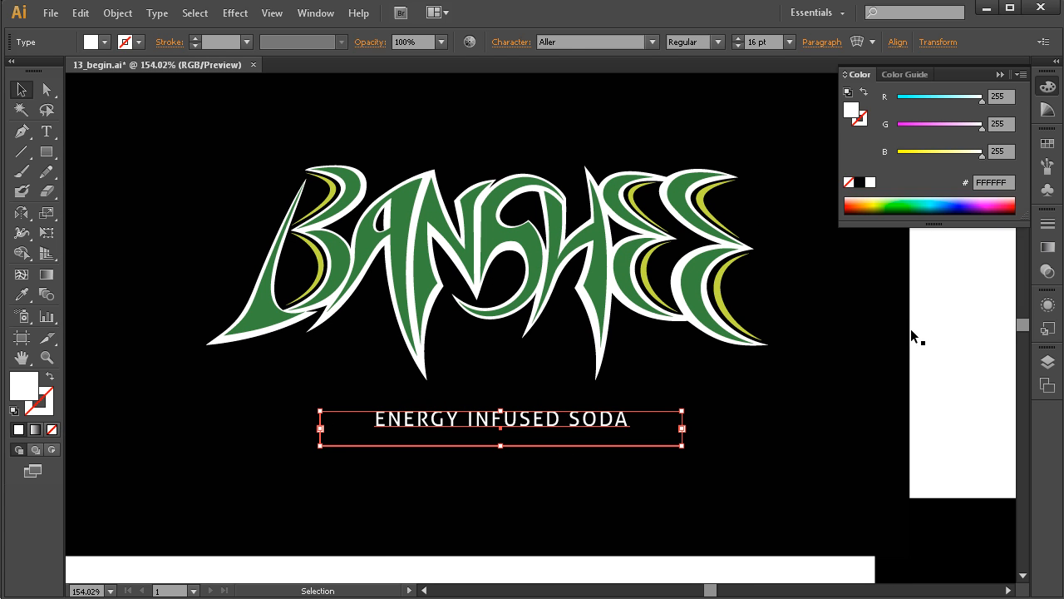
left_click(726, 366)
left_click_drag(623, 363, 578, 376)
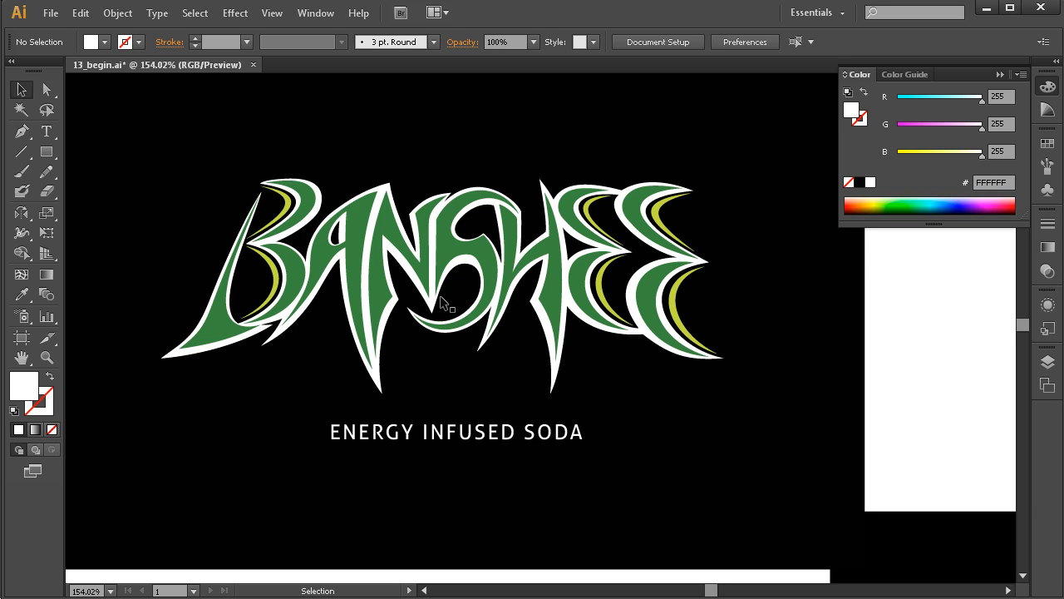
Nudge the white outline's anchor point at the S's upper counter slightly upward in the finished logo, and deselect the path.
key("a")
left_click(496, 248)
left_click_drag(486, 235, 489, 229)
key("ctrl+z")
left_click_drag(606, 183, 357, 402)
left_click(555, 197)
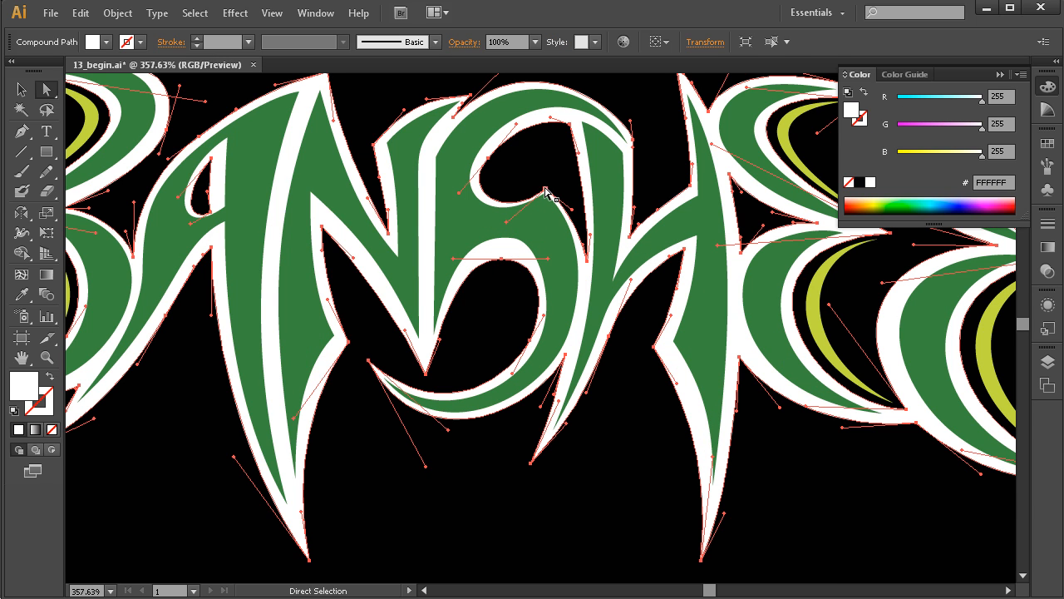
left_click(555, 196)
left_click_drag(547, 183, 547, 181)
left_click(604, 363, "ctrl+alt")
left_click(605, 365, "ctrl+alt")
left_click(604, 364, "ctrl+alt")
left_click(605, 364, "ctrl+alt")
left_click_drag(519, 351, 536, 373)
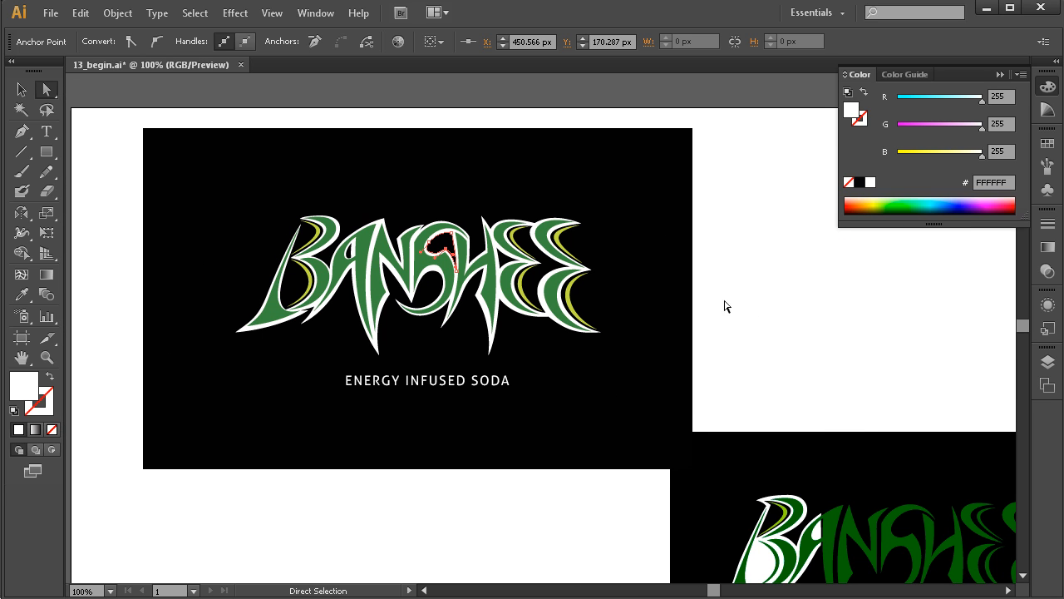
left_click(726, 304)
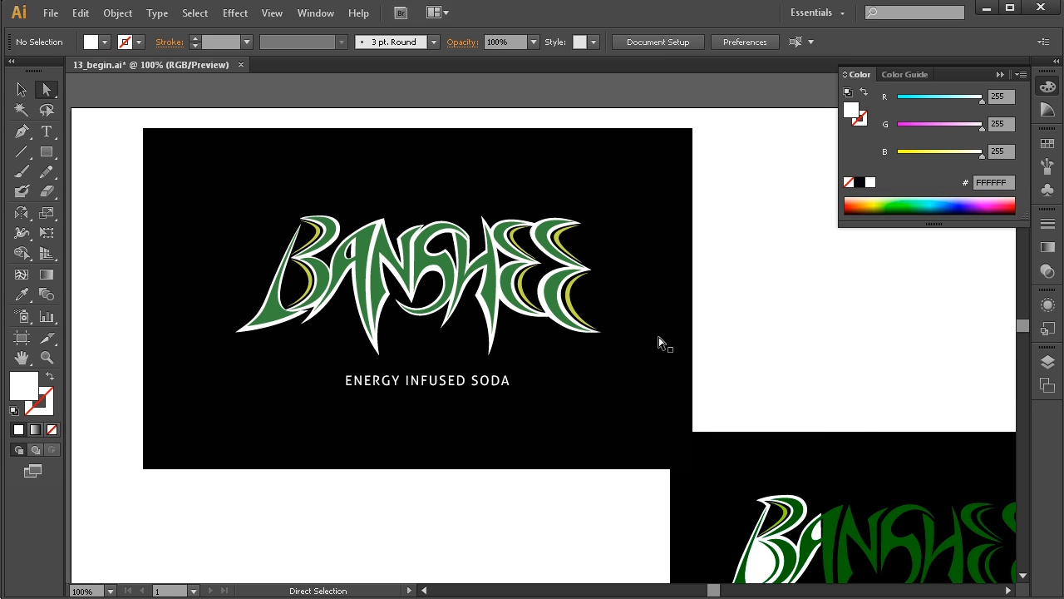